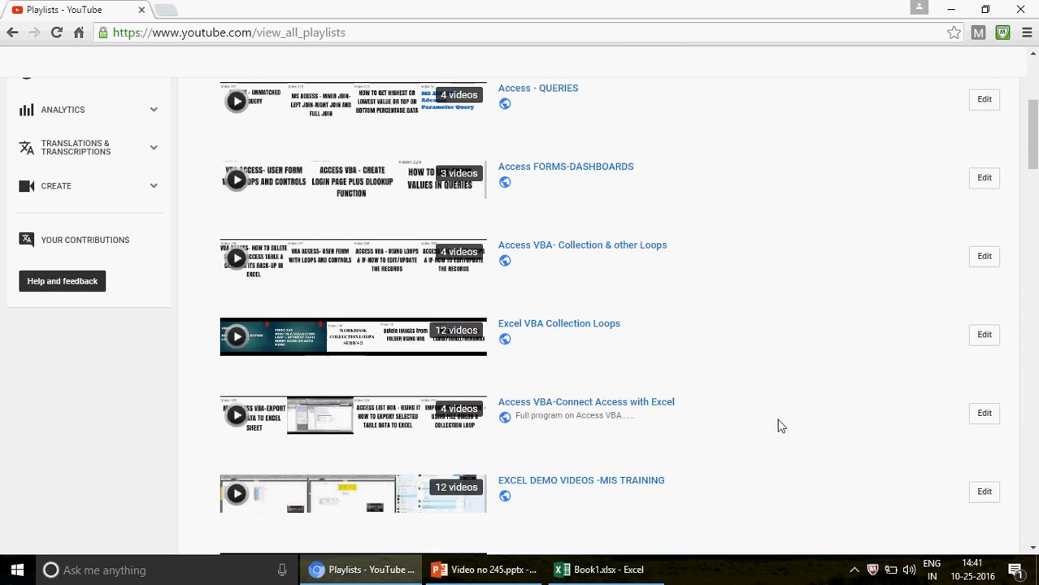
- Switch to the Book1.xlsx workbook in Excel and clear the stray header text in cell I1 of Sheet1
click(622, 570)
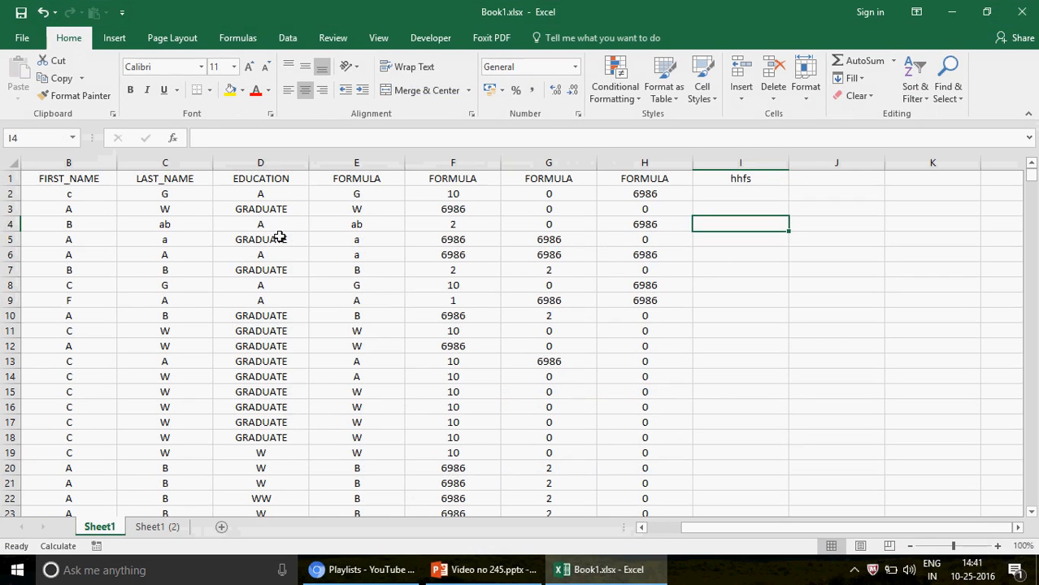
click(68, 180)
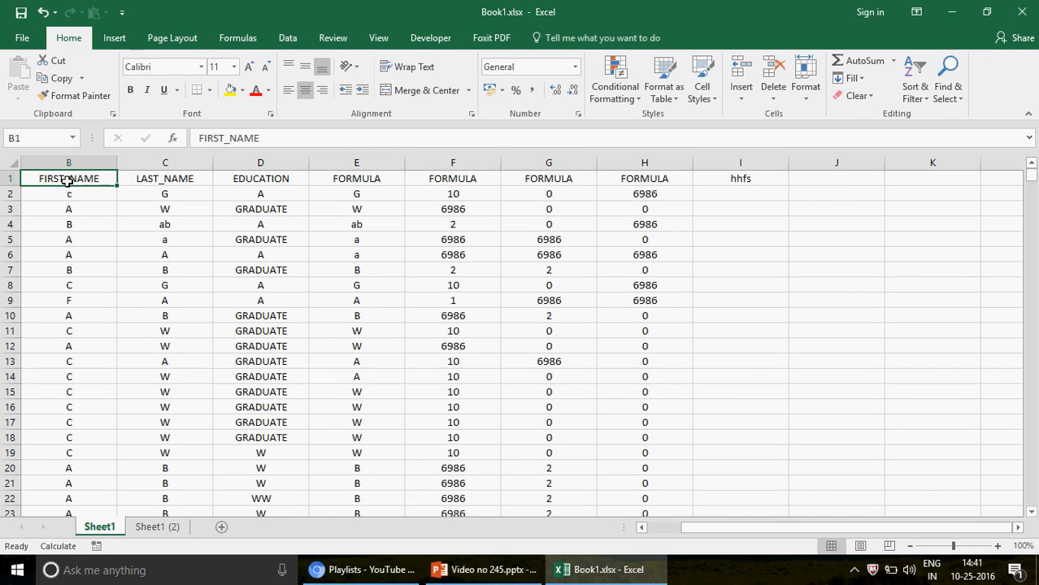
click(752, 179)
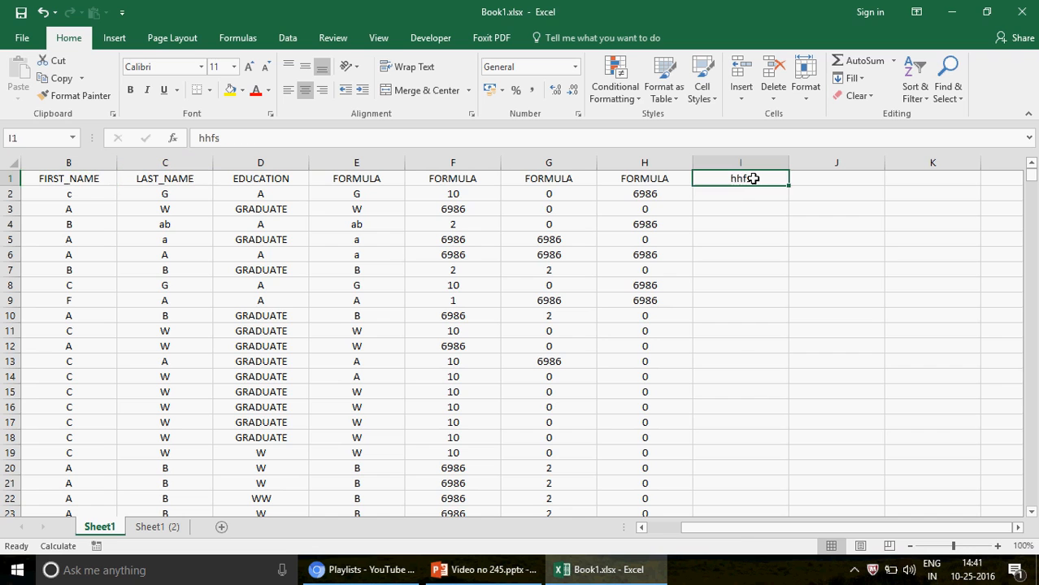
key(Delete)
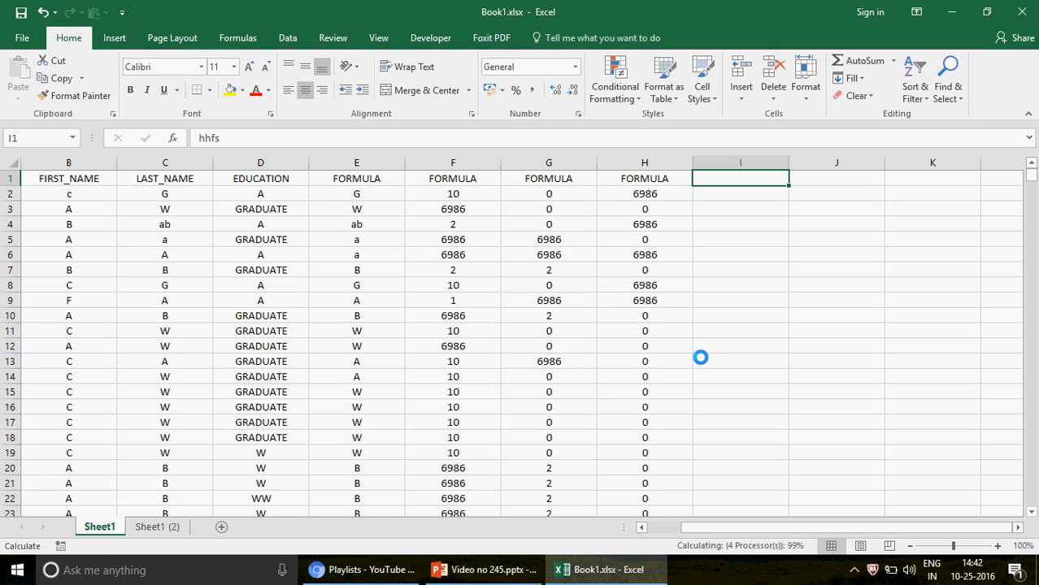
- Examine row 5 of Sheet1 cell by cell, comparing the data in columns A to D with the formulas in columns E to G
click(81, 236)
key(Right)
key(Right)
key(Right)
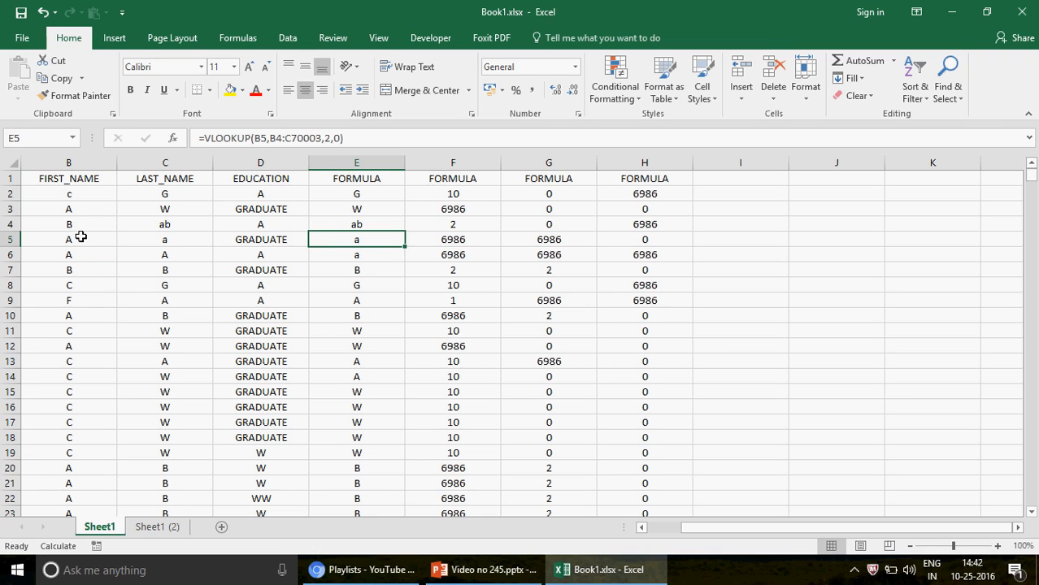
key(Right)
key(Right)
key(Right)
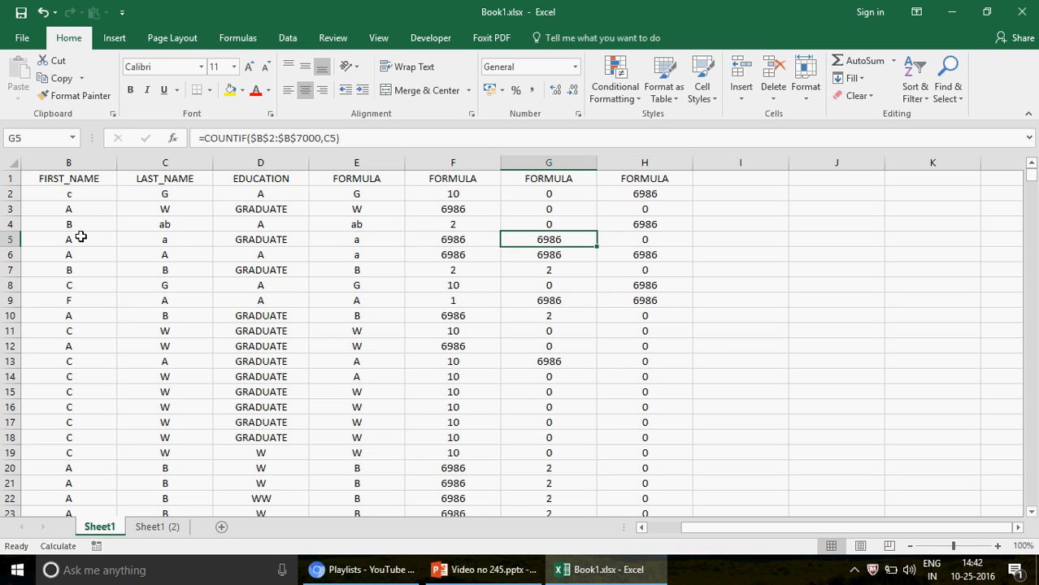
key(Left)
key(Left)
key(Left)
key(Right)
key(Right)
key(Right)
key(Left)
key(Left)
key(Left)
key(Left)
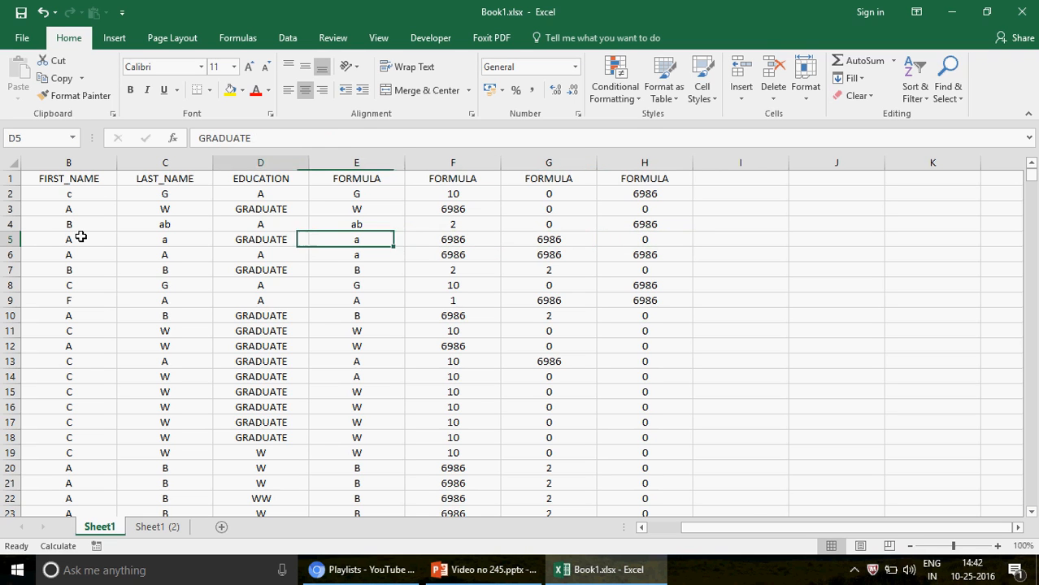
key(Left)
key(Left)
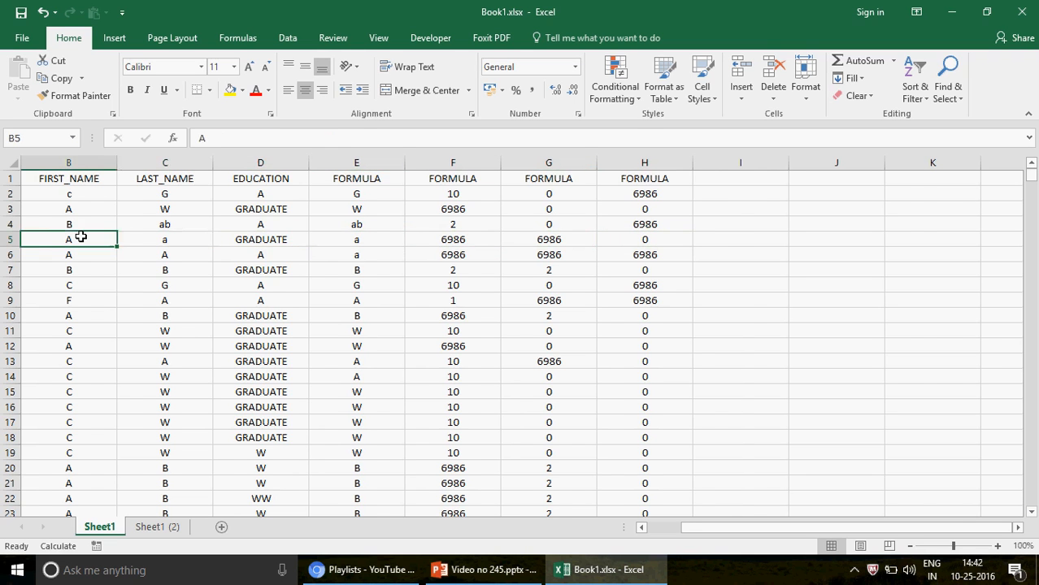
key(Left)
key(Right)
key(Left)
key(Right)
key(Right)
key(Right)
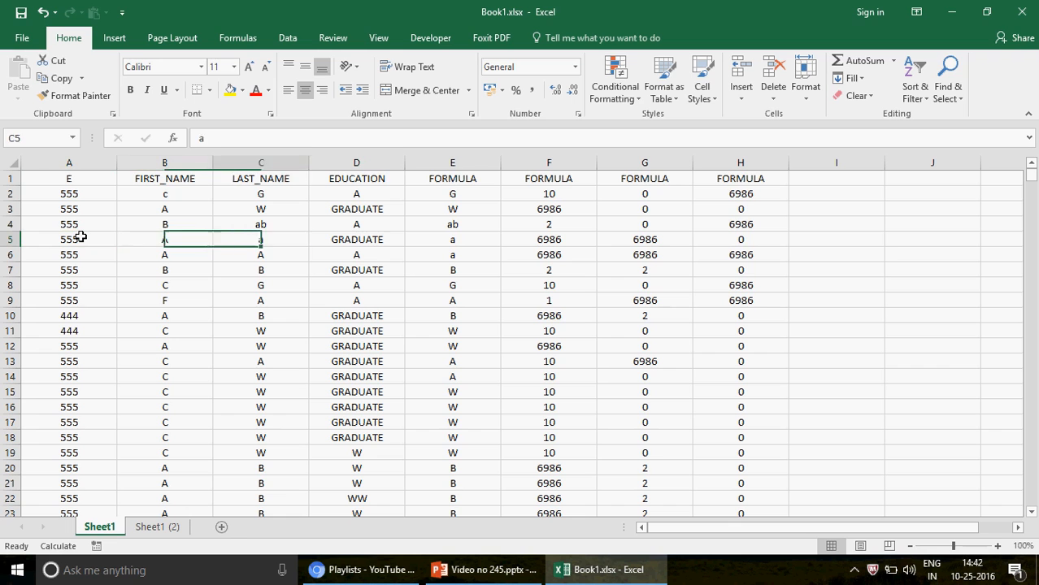
key(Left)
key(Left)
key(Left)
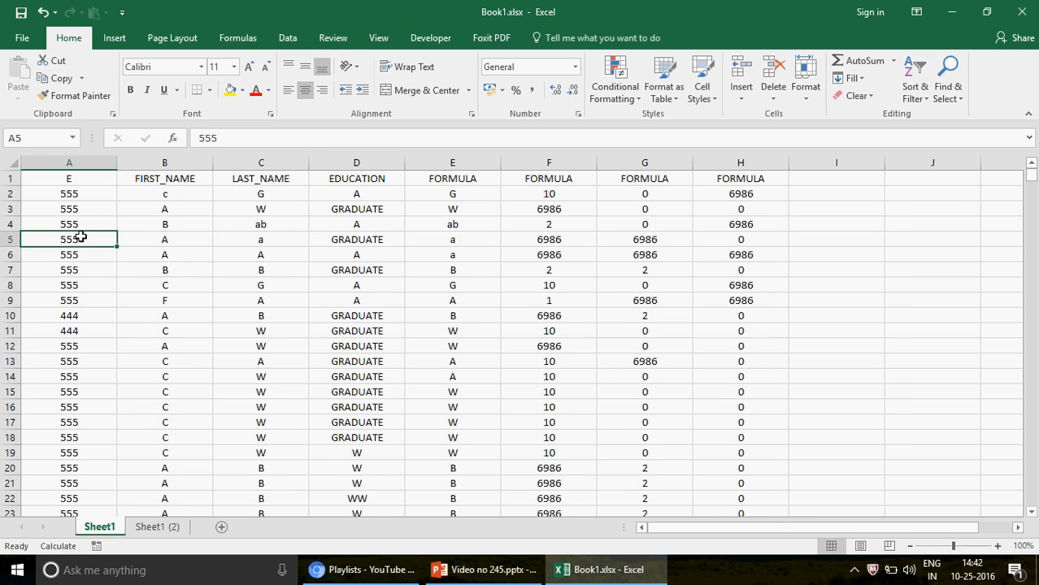
- Go to the last filled row of Sheet1 and check its data and formulas across columns A to G
key(ctrl+Down)
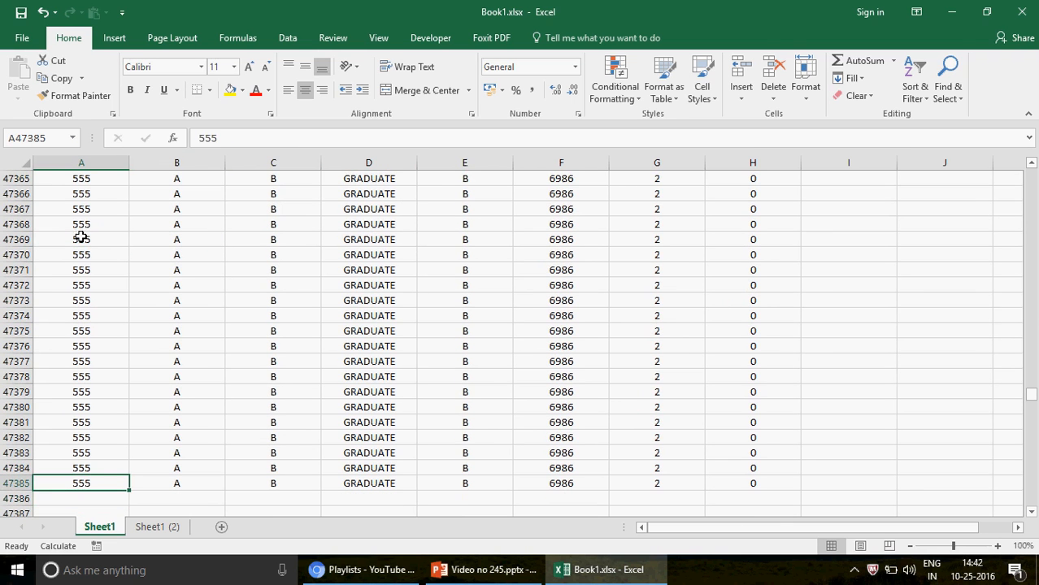
key(Right)
key(Right)
key(Right)
key(Right)
key(Right)
key(Right)
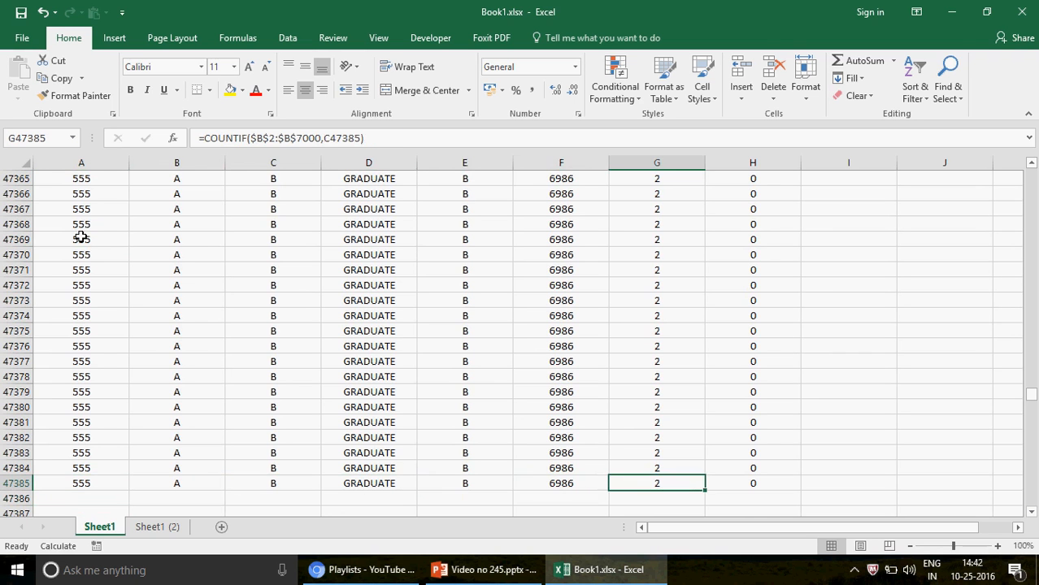
key(Left)
key(Left)
- Select the formula cells from E2 through column H down to the last row of Sheet1 to check their count
key(ctrl+Up)
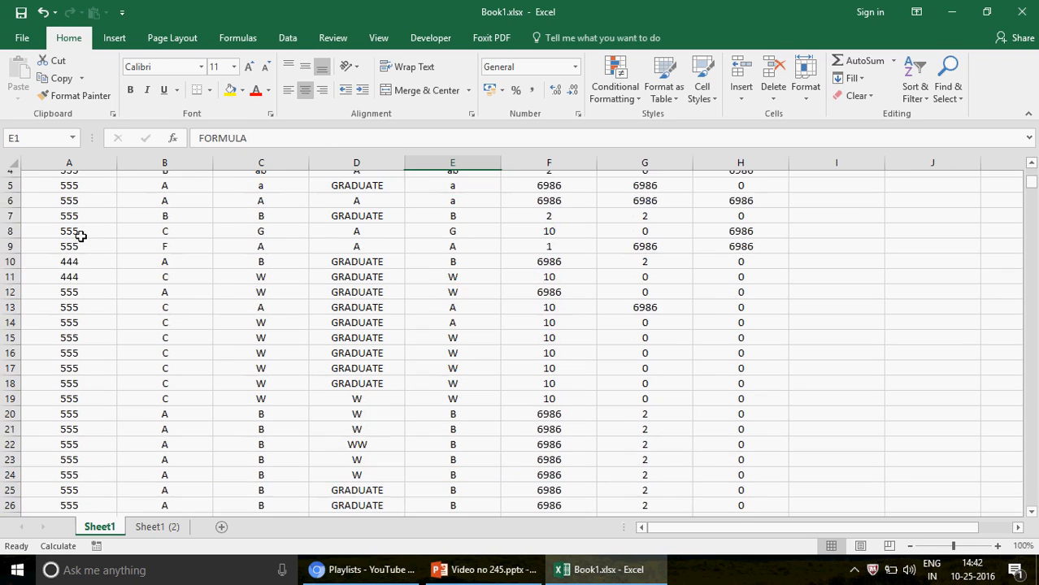
key(Down)
key(shift+Right)
key(shift+Right)
key(shift+Right)
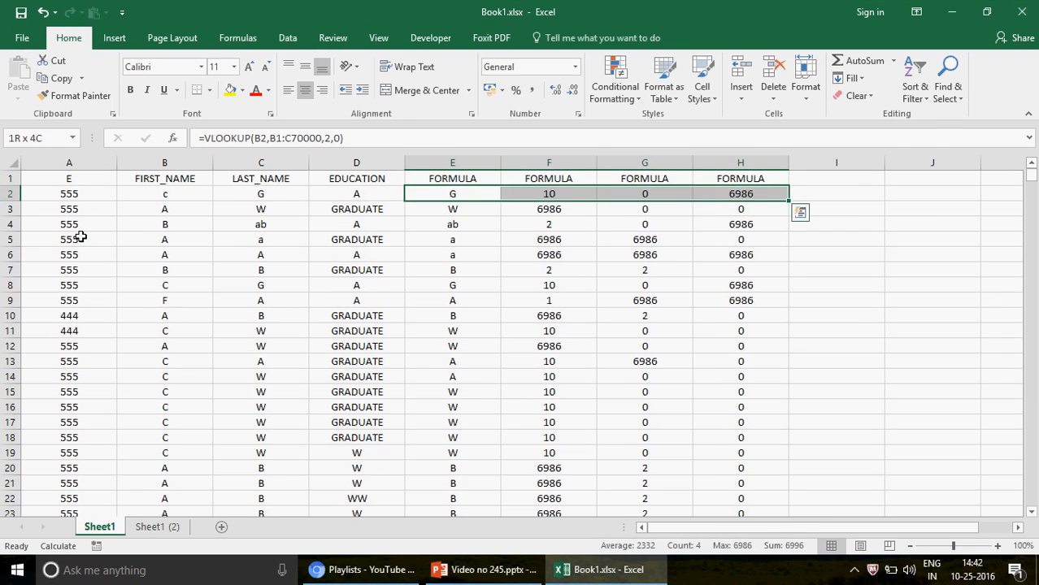
key(ctrl+shift+Down)
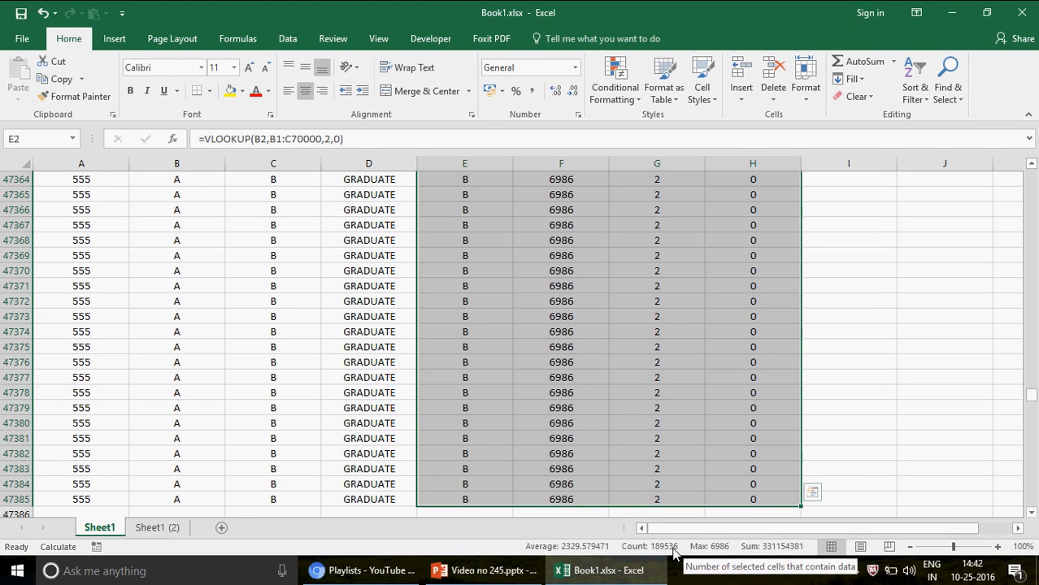
click(460, 266)
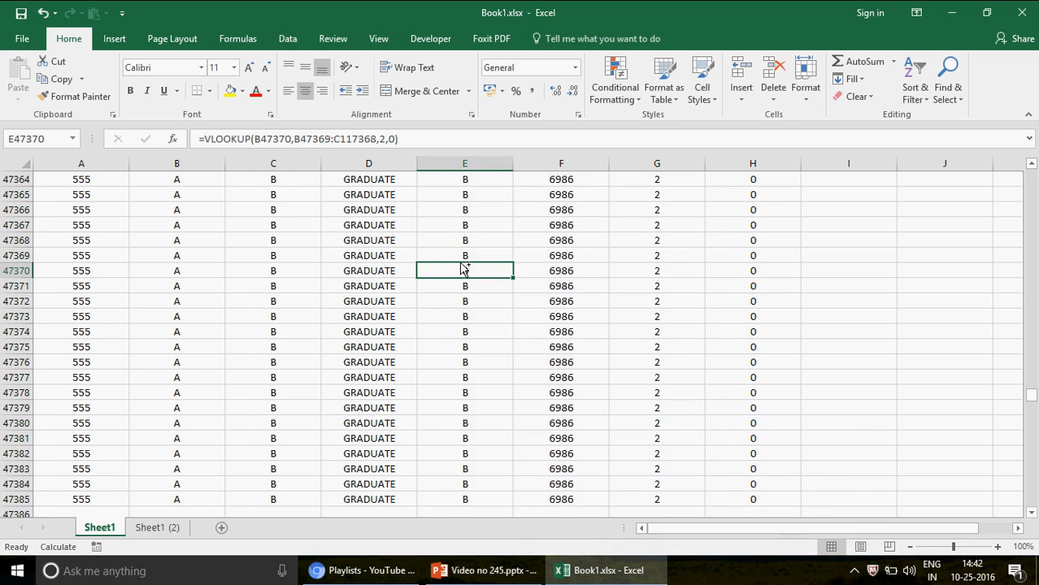
key(ctrl+Up)
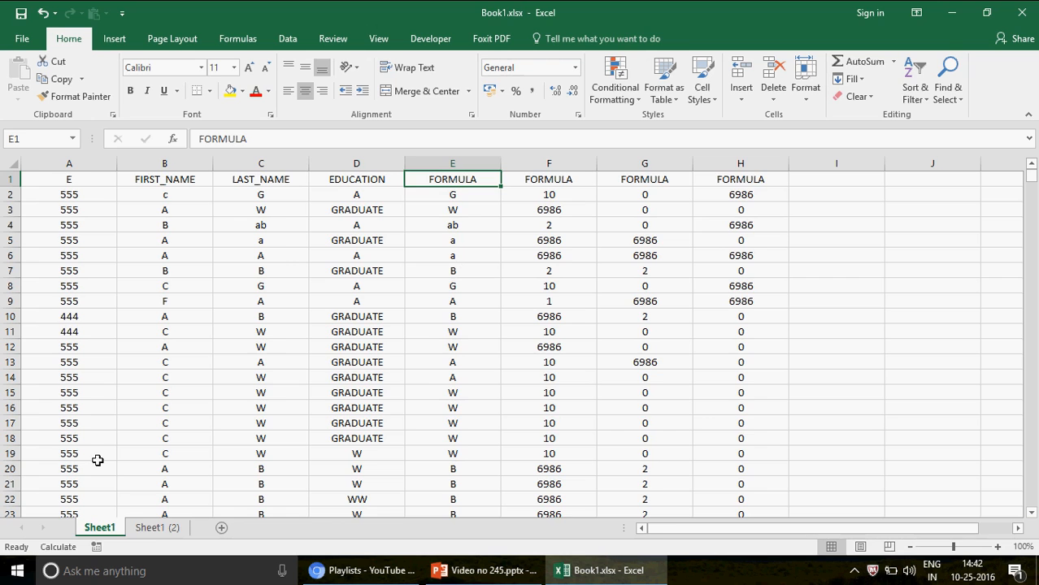
- Open Sheet1 (2), re-enter cell D2 without changes, and inspect the VLOOKUP and COUNTIF formulas in row 2
click(160, 530)
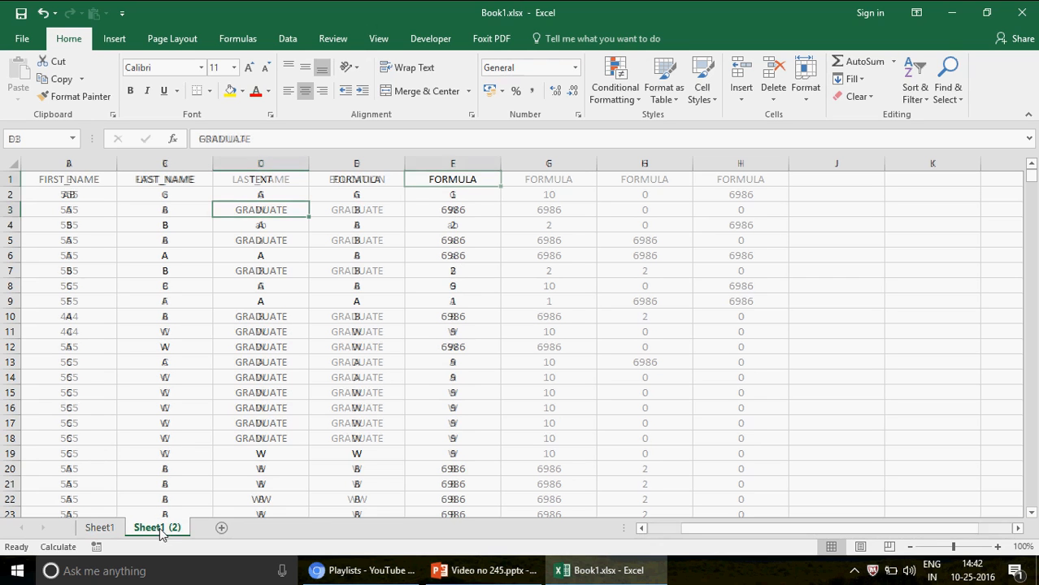
double_click(277, 196)
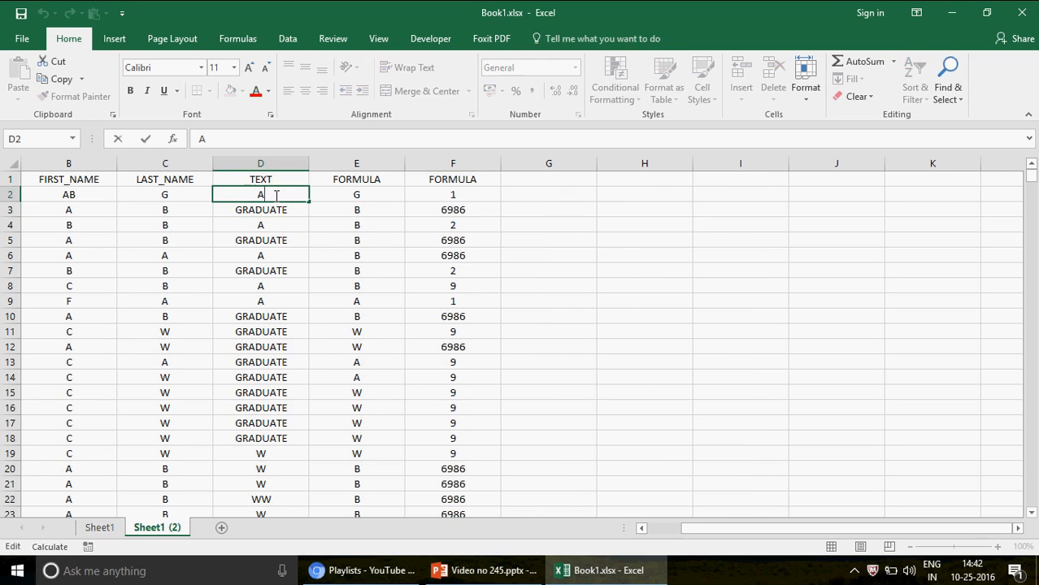
click(361, 197)
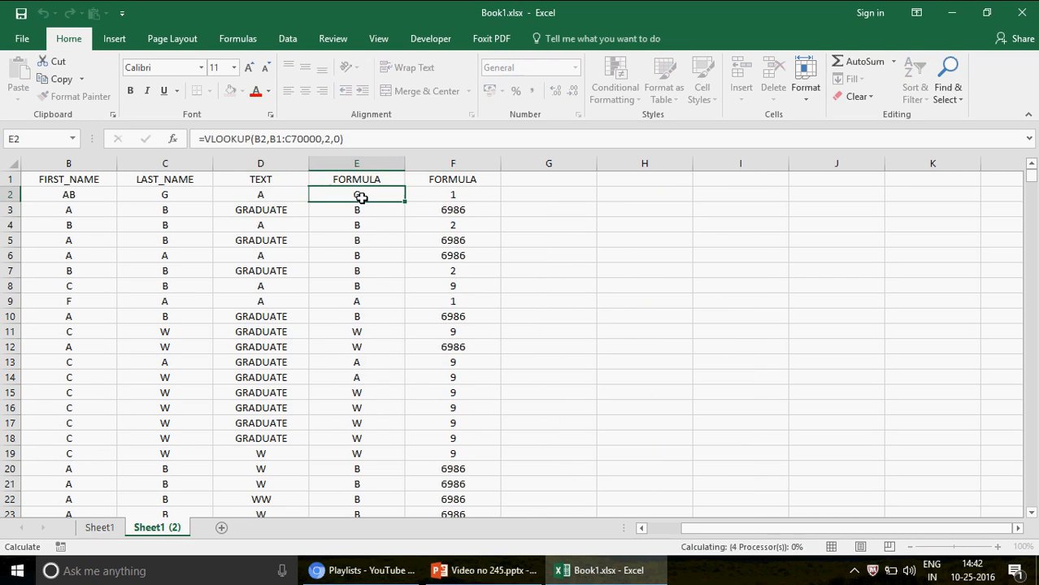
key(Right)
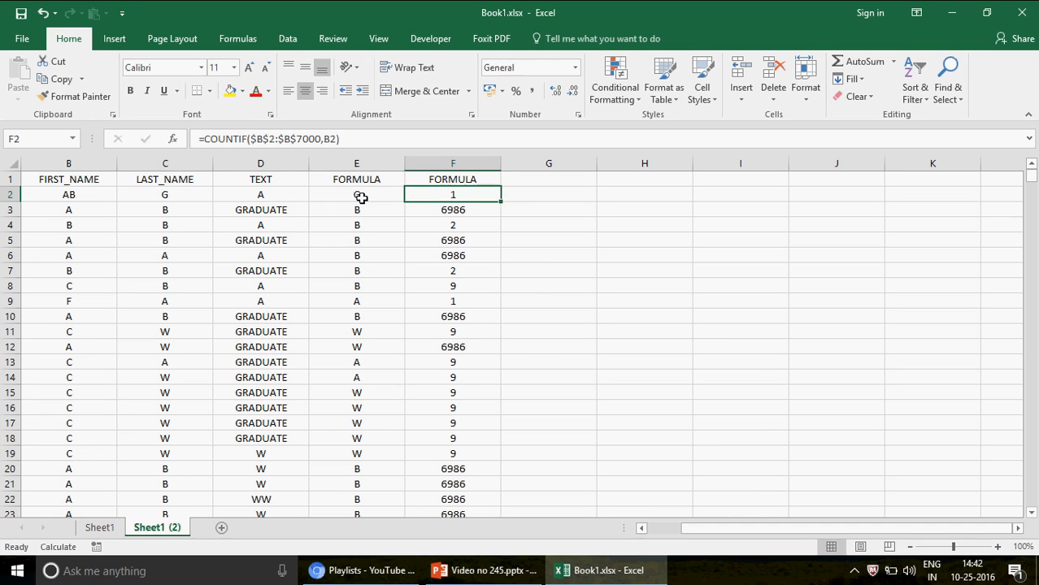
key(Left)
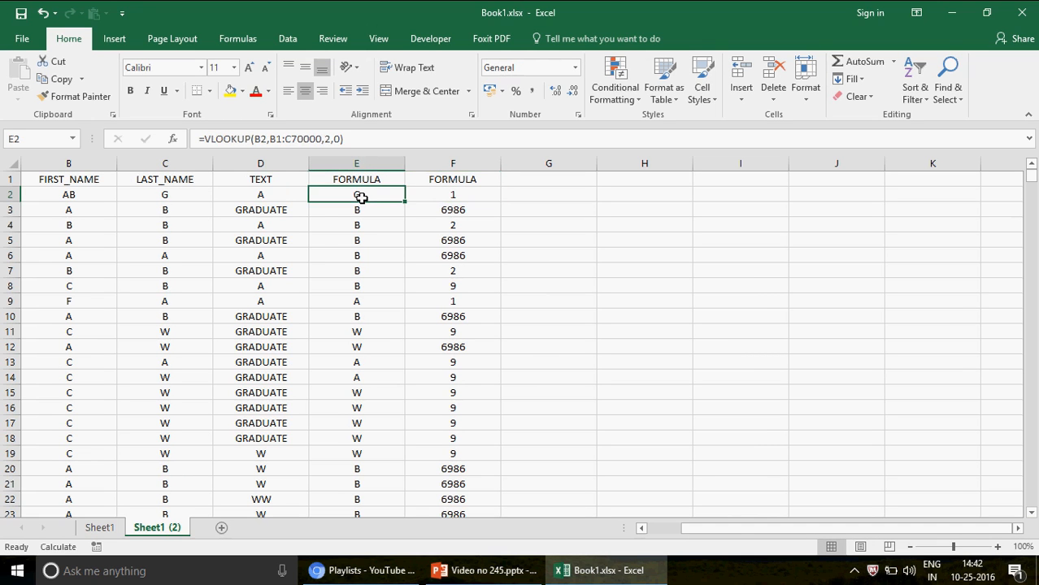
key(Left)
key(Left)
key(Left)
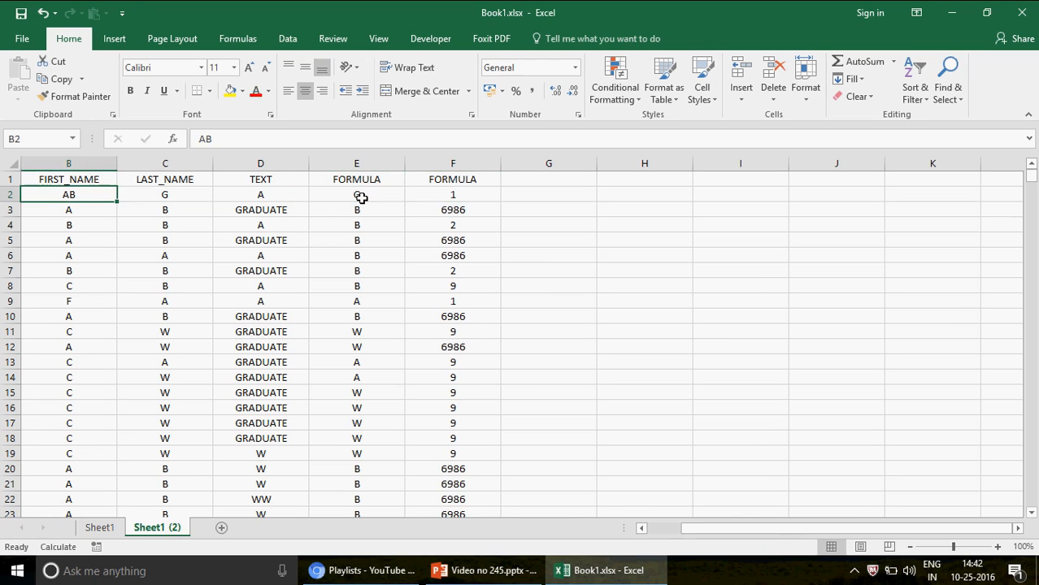
- Select all formula cells in columns E and F of Sheet1 (2), from row 70000 up to row 2, to check their count
key(ctrl+Down)
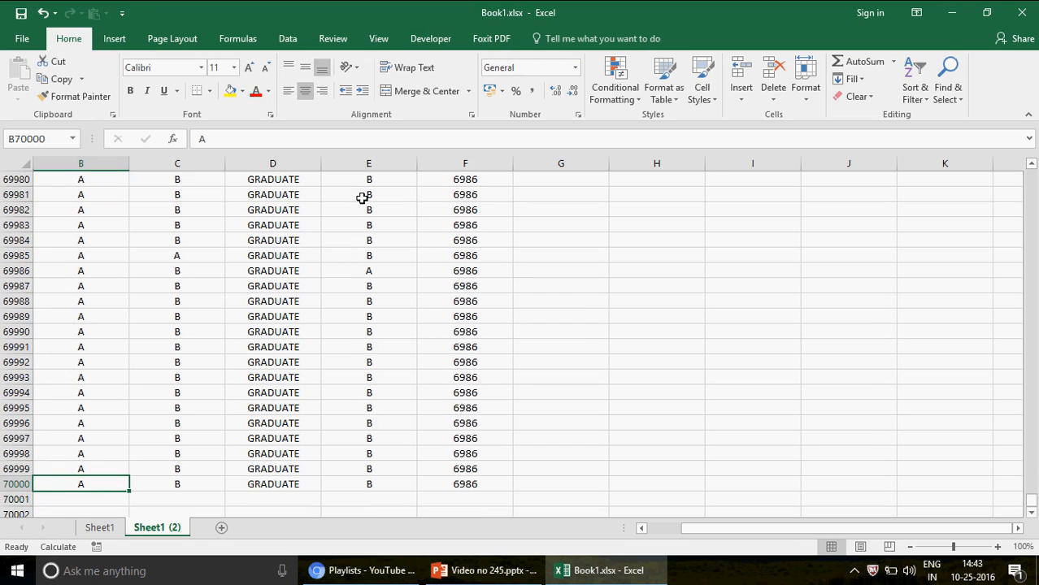
key(Right)
key(Right)
key(Left)
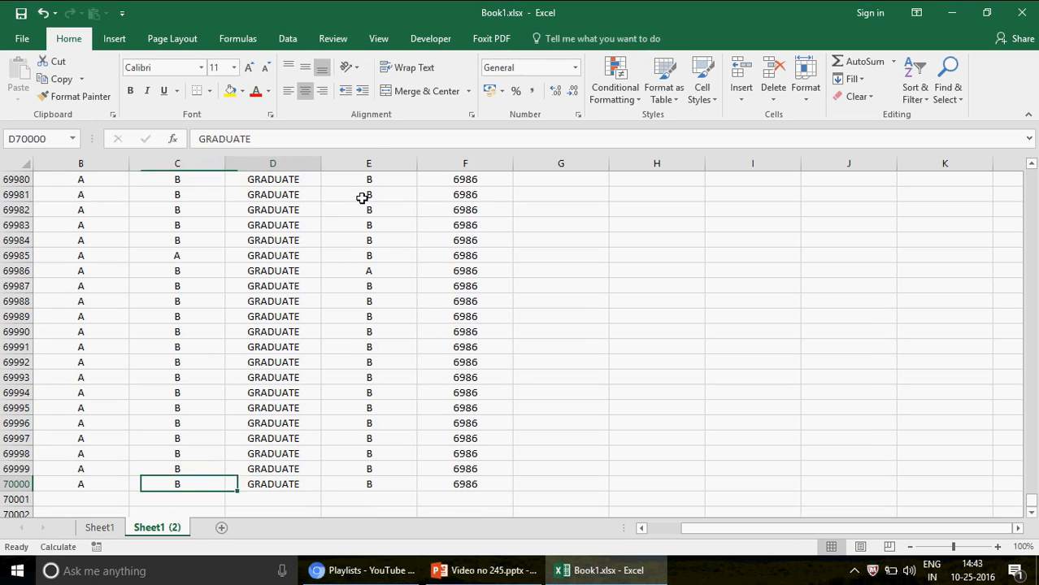
key(Right)
key(Right)
key(shift+Right)
key(ctrl+shift+Up)
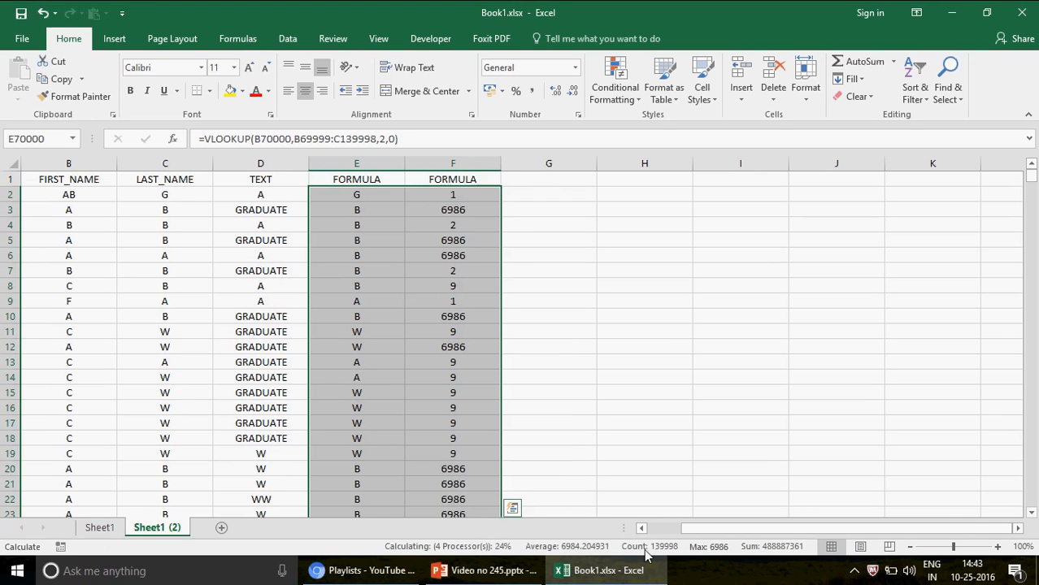
click(204, 216)
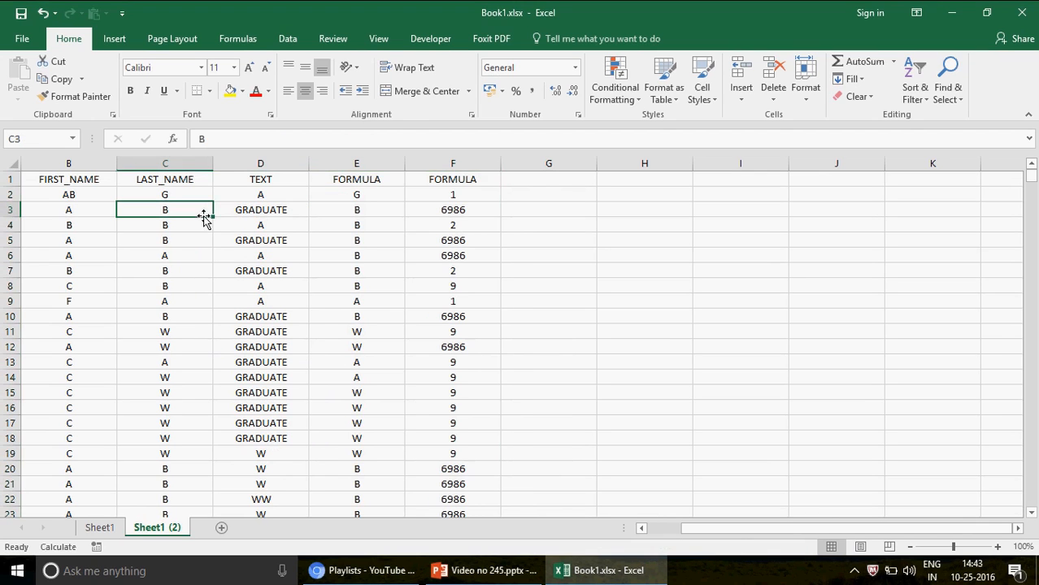
- Change cell B2 on Sheet1 to A and check the COUNTIF formula in F2 once recalculation finishes
click(99, 528)
click(160, 187)
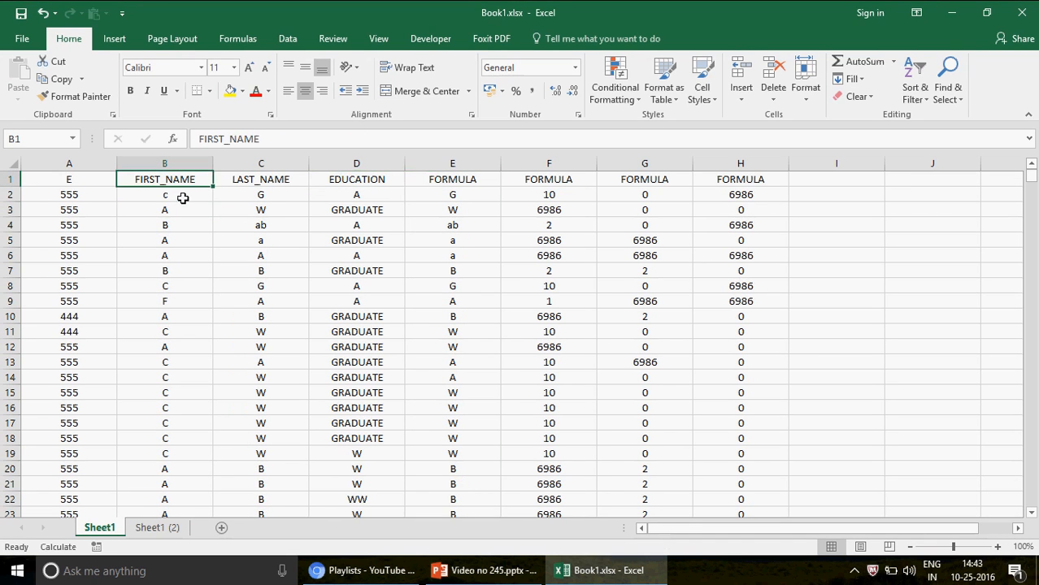
click(182, 198)
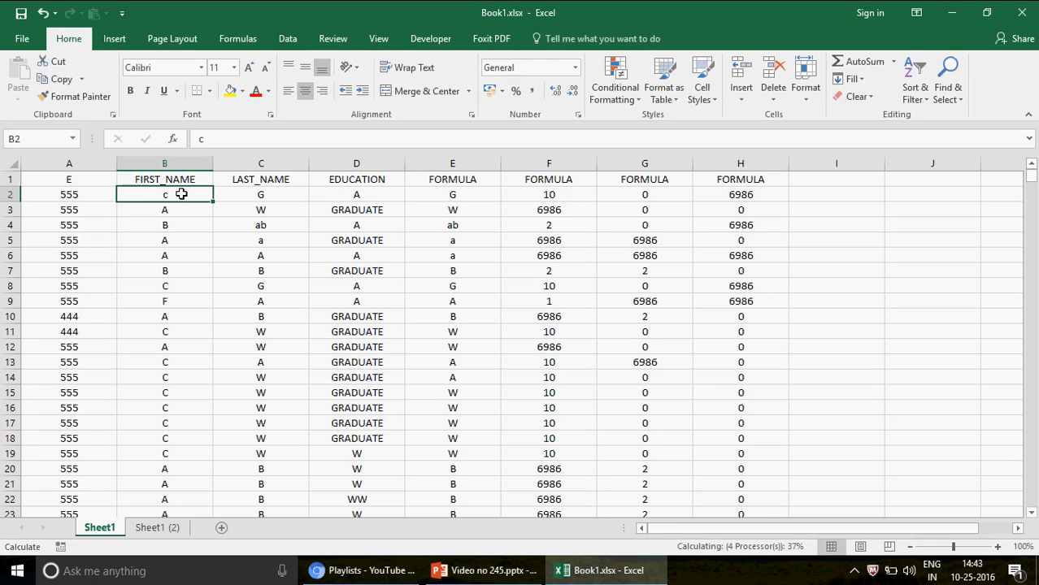
text(A)
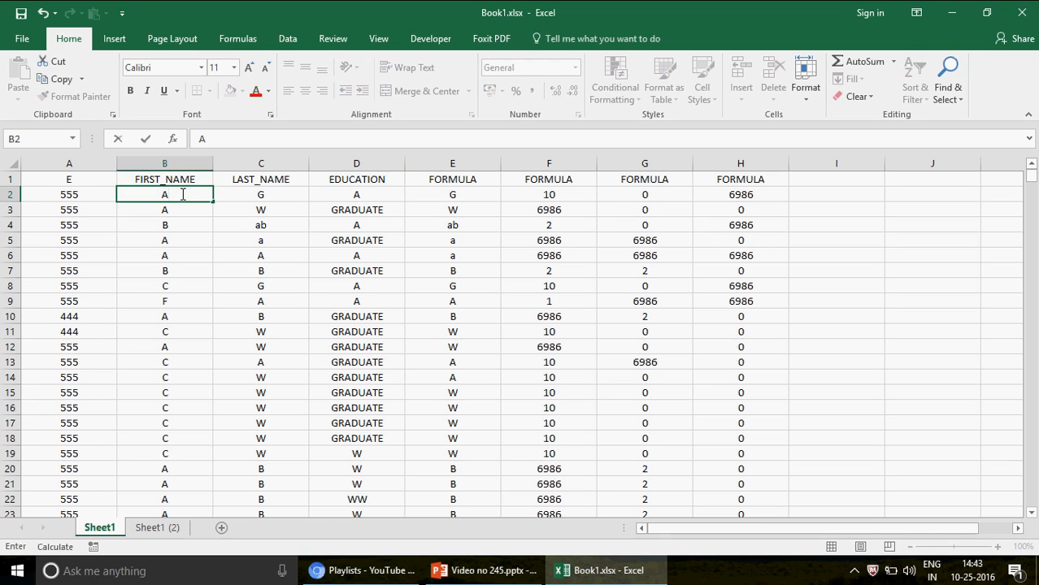
click(199, 222)
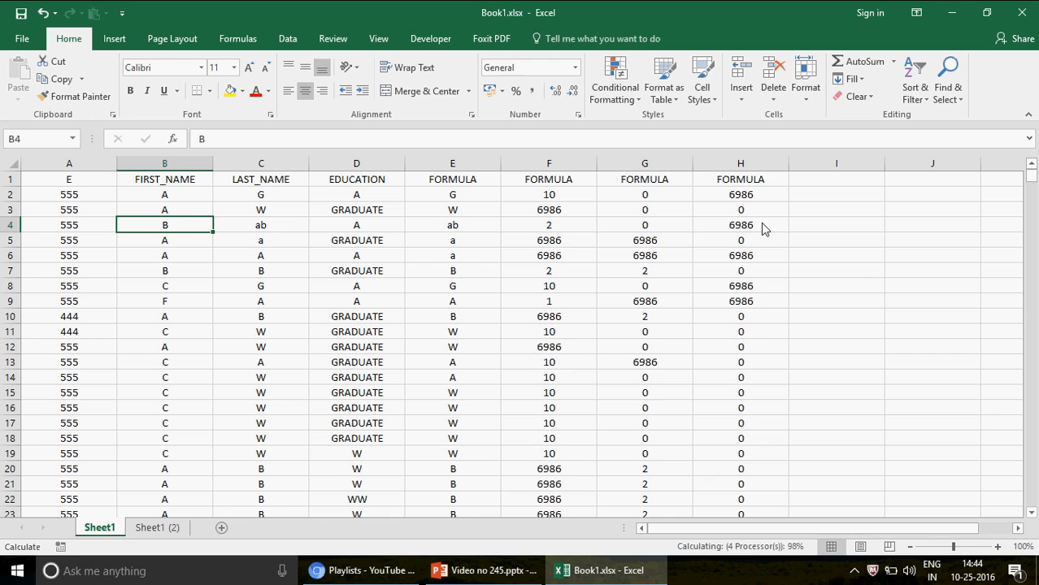
click(549, 198)
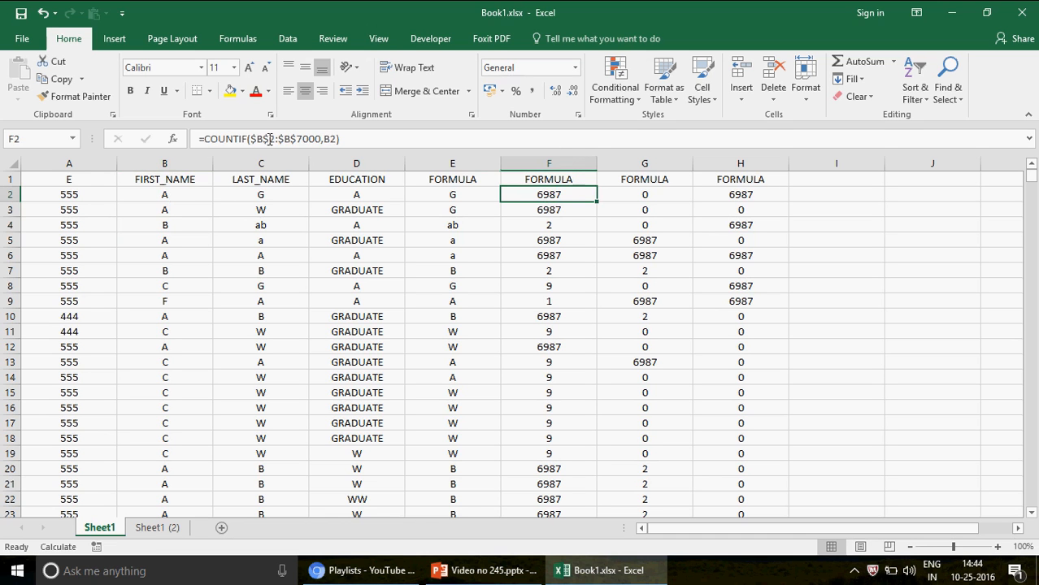
- Copy range A1:H10 of Sheet1, paste it as values at A1 of a new worksheet, and return to cell A1 on Sheet1
click(76, 177)
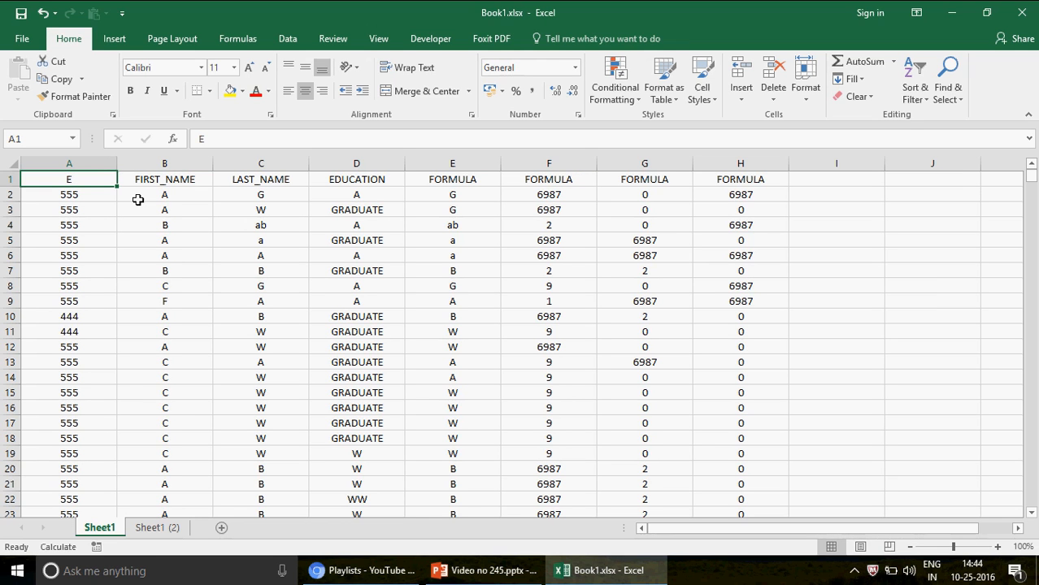
shift+click(755, 313)
key(ctrl+c)
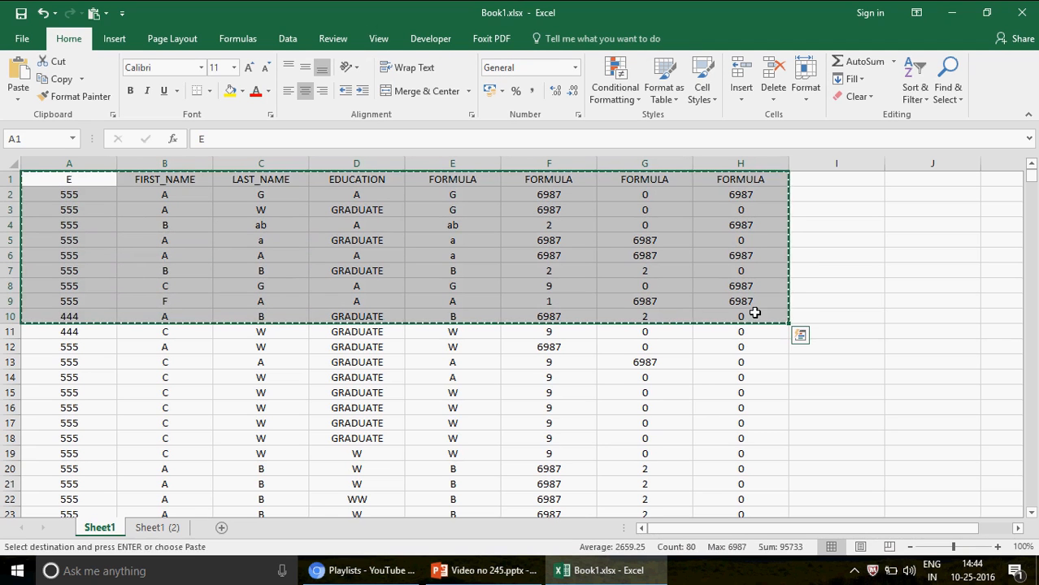
click(221, 529)
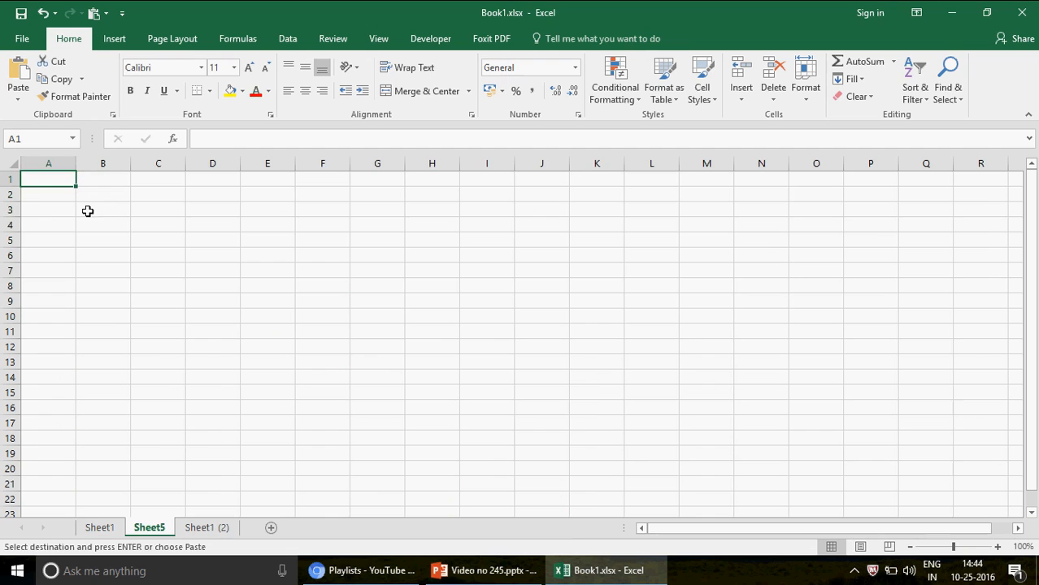
click(17, 99)
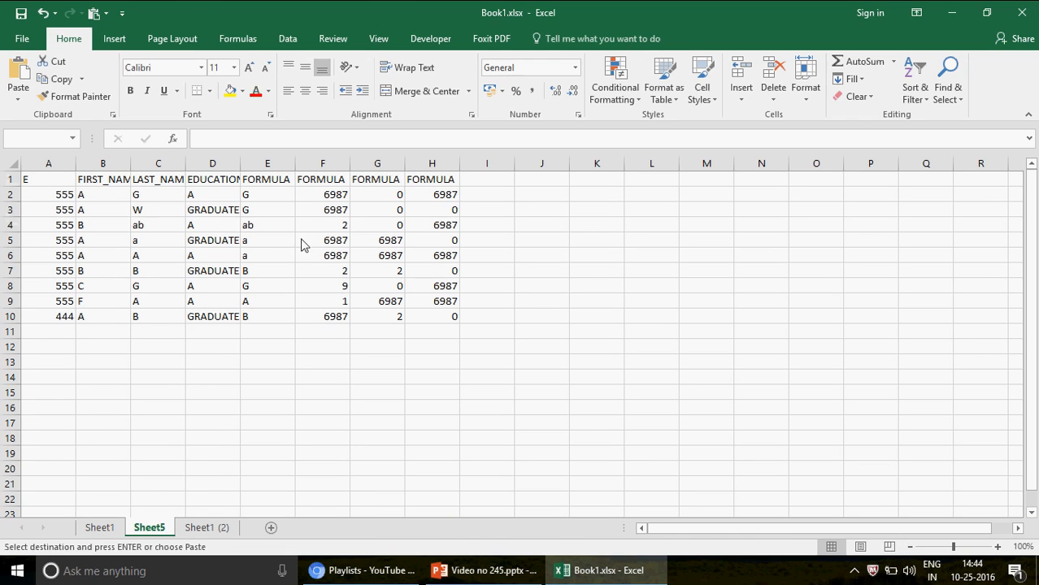
key(ctrl+v)
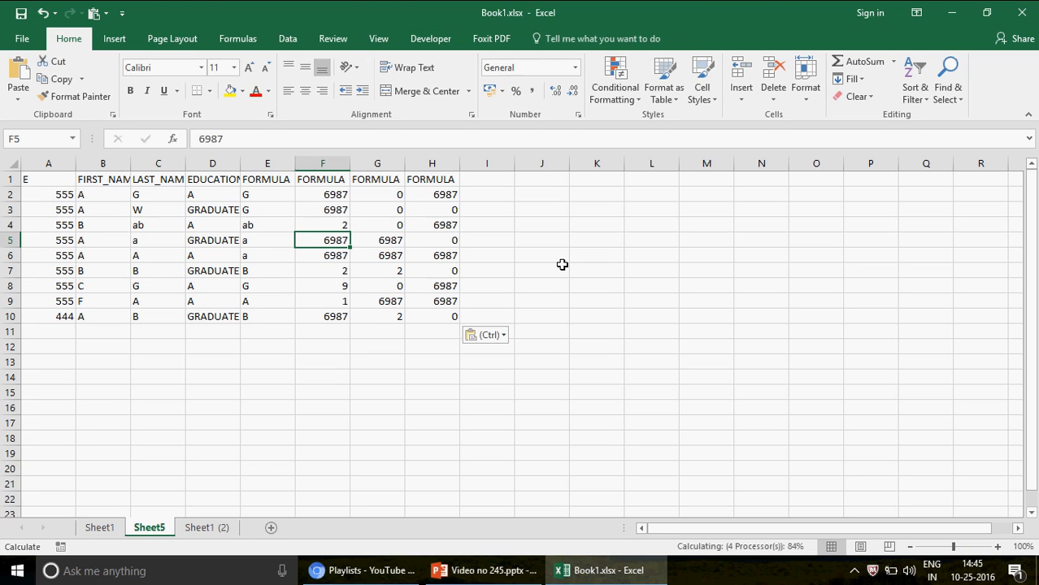
click(99, 527)
click(70, 180)
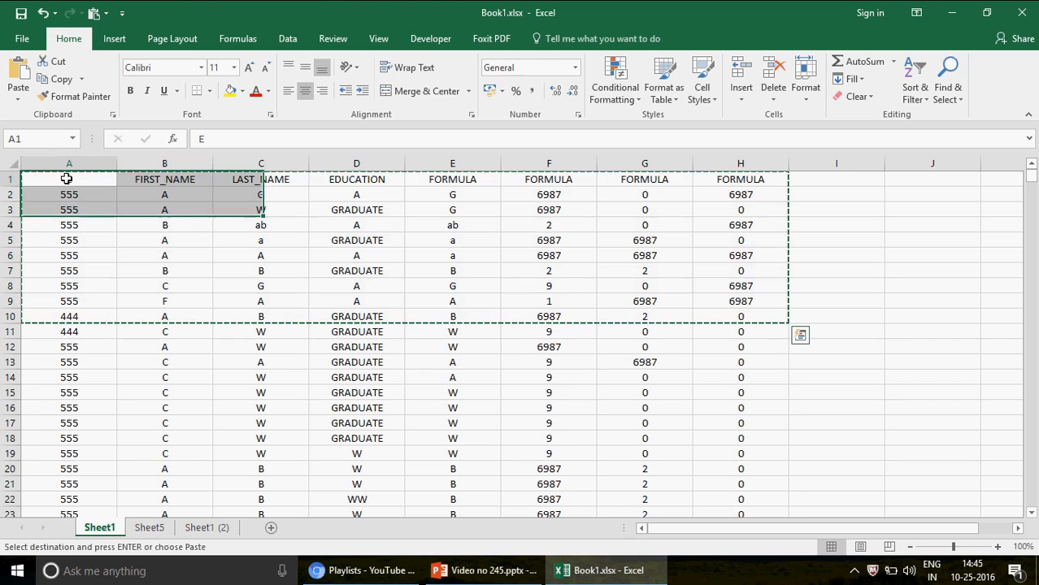
click(23, 41)
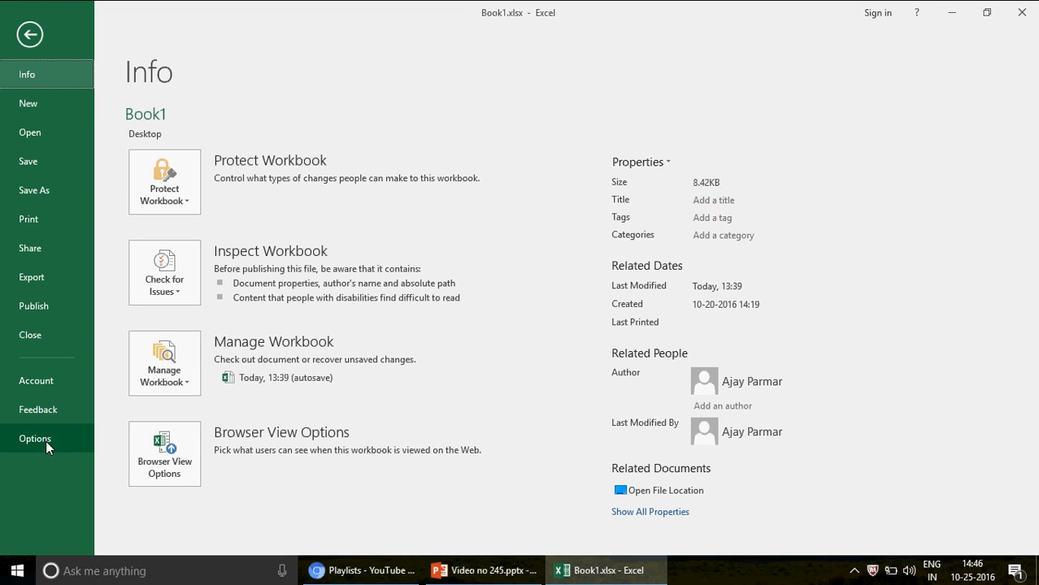
click(45, 441)
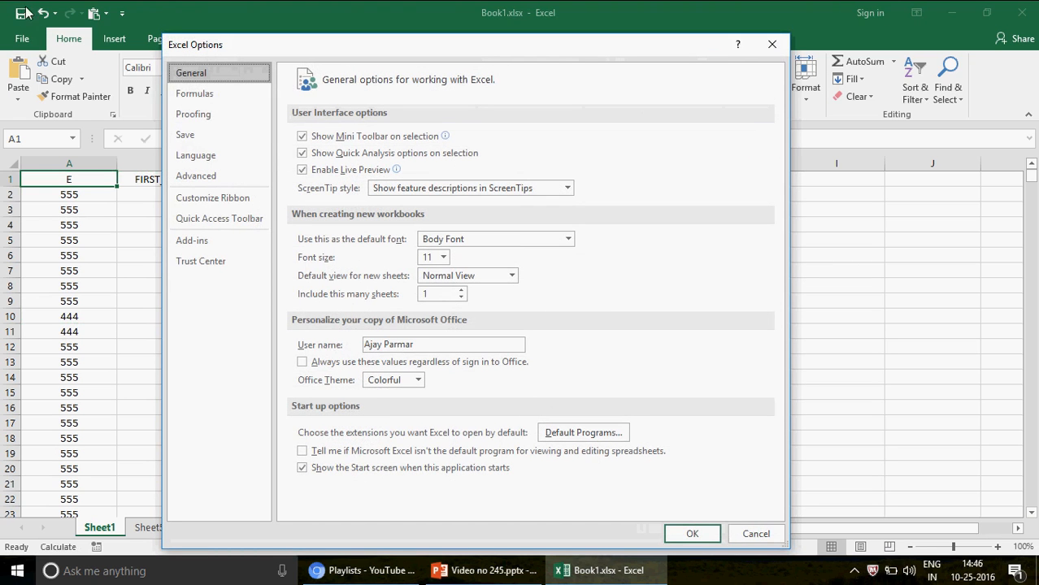
click(756, 537)
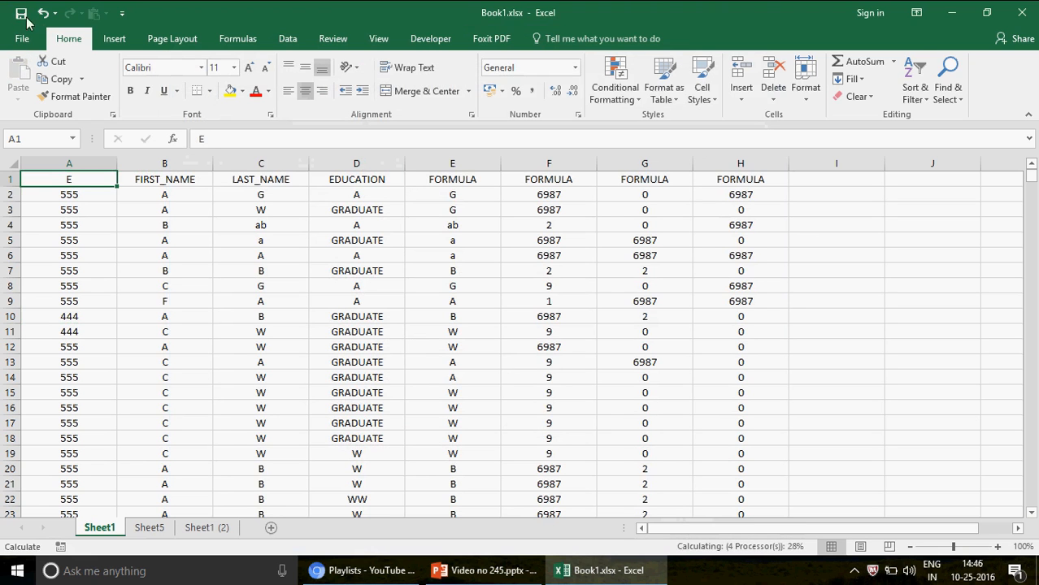
- Set workbook calculation to Manual in the formula options and turn off recalculating the workbook before saving
click(22, 38)
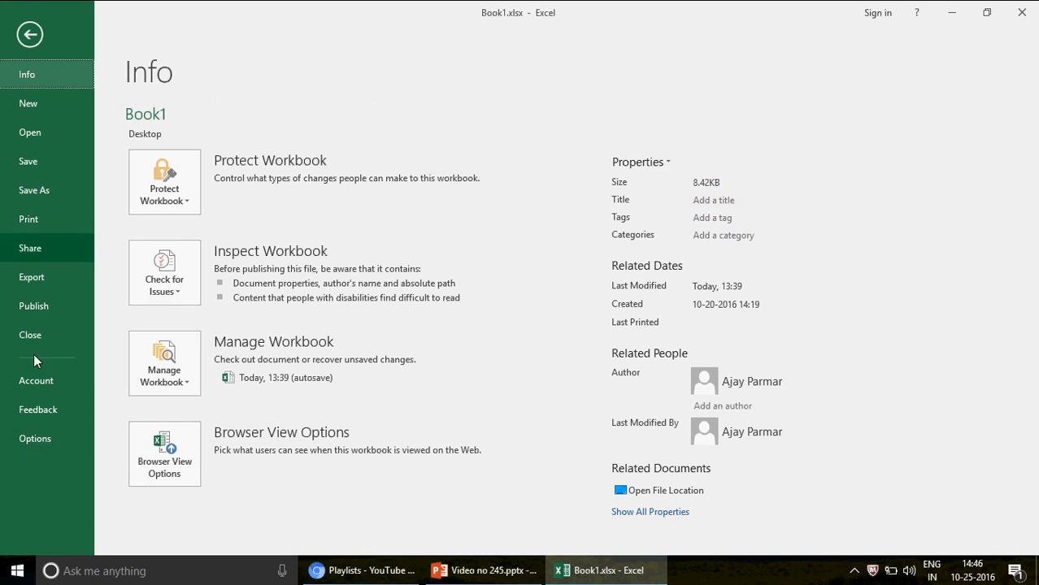
click(42, 439)
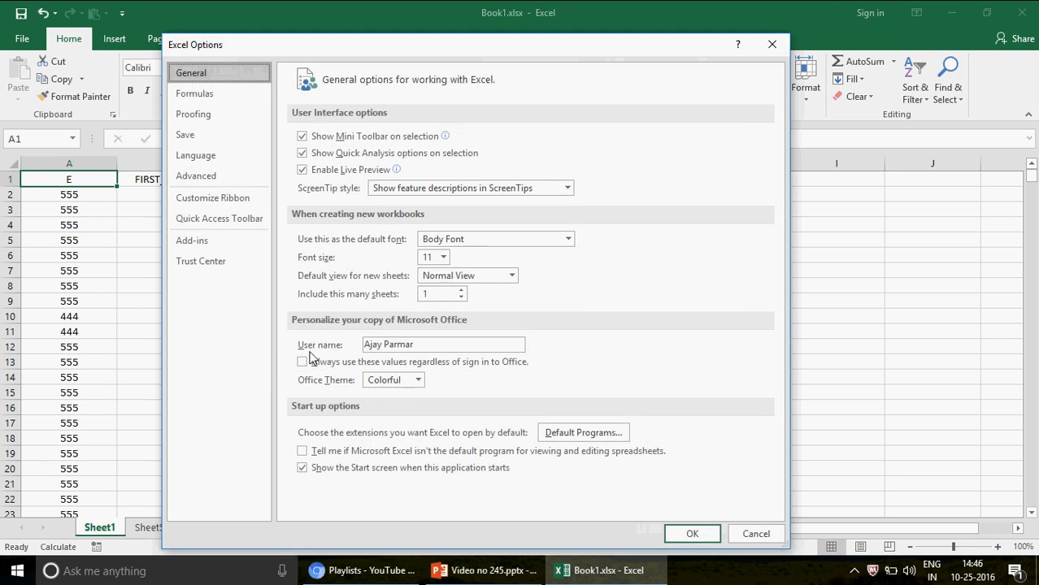
click(201, 100)
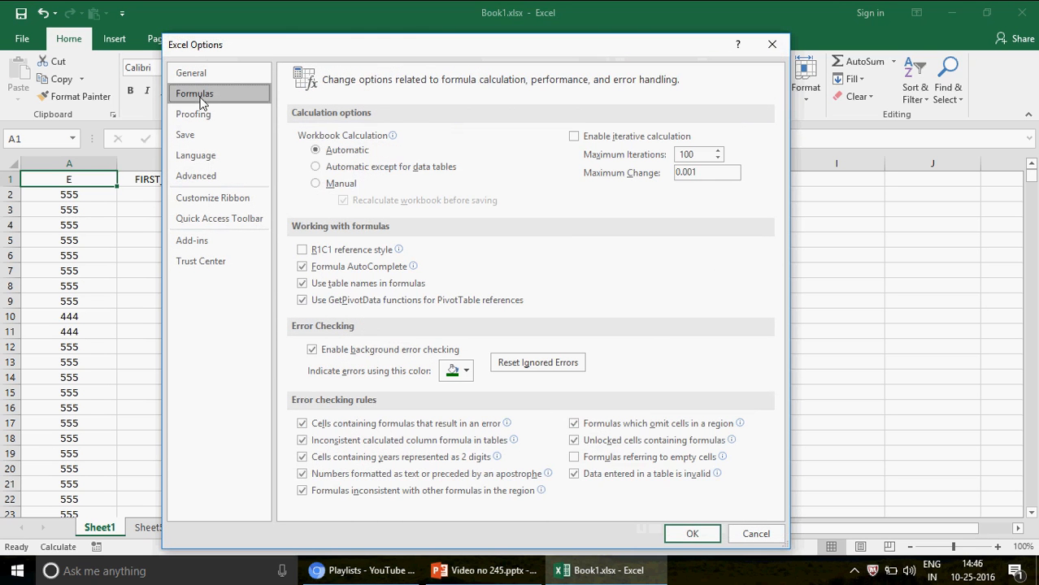
mouse_move(342, 145)
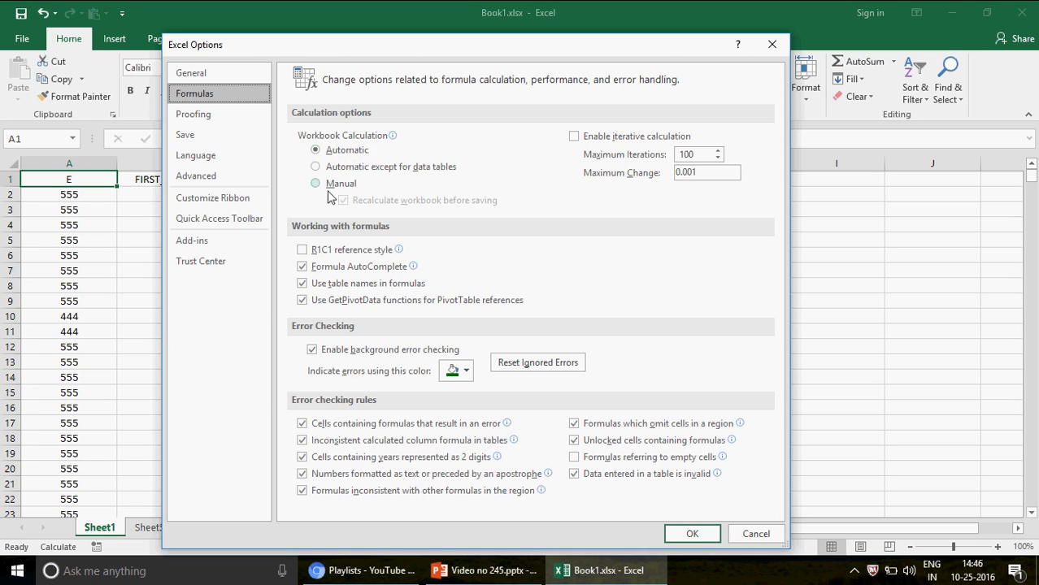
mouse_move(372, 192)
click(316, 185)
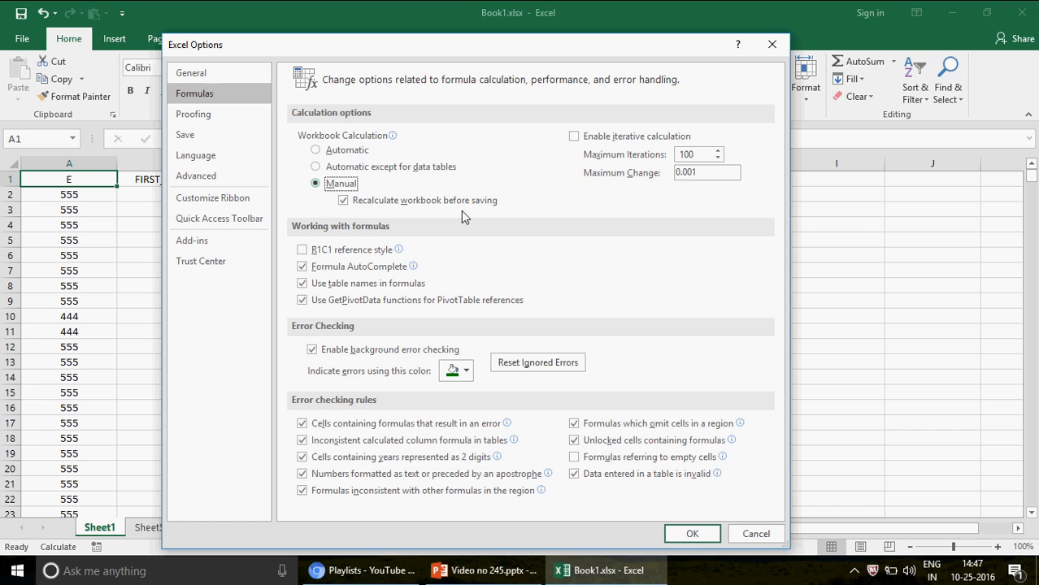
click(344, 202)
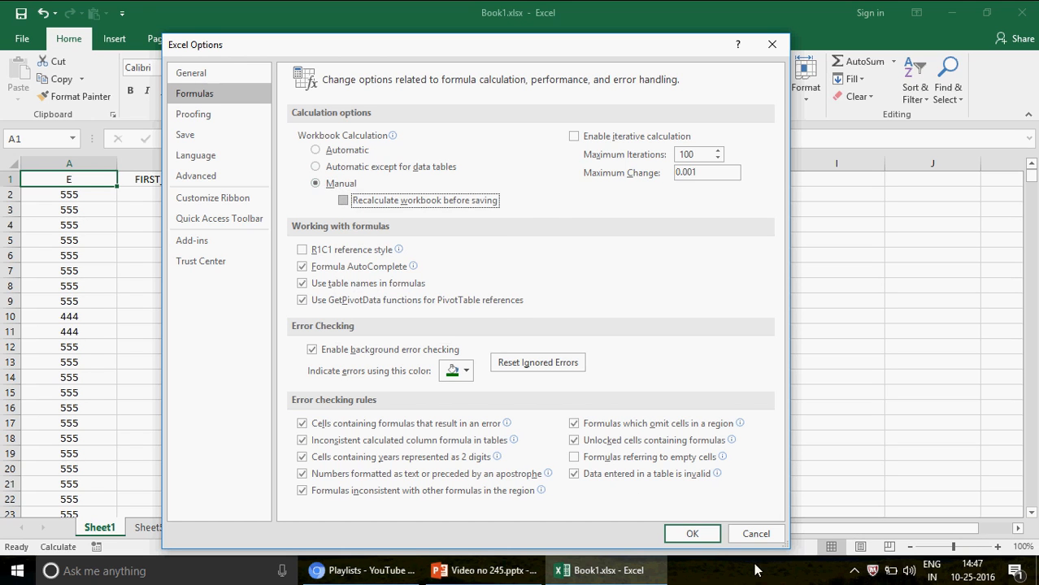
click(690, 535)
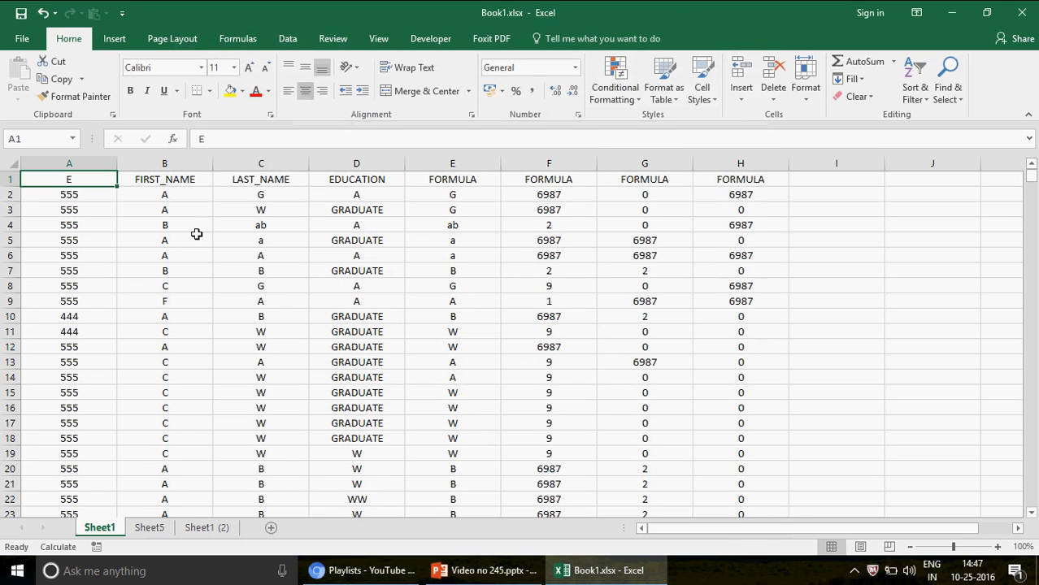
- Change the FIRST_NAME entries in cells B4, B11, B13 and B14 of Sheet1 to A
click(174, 225)
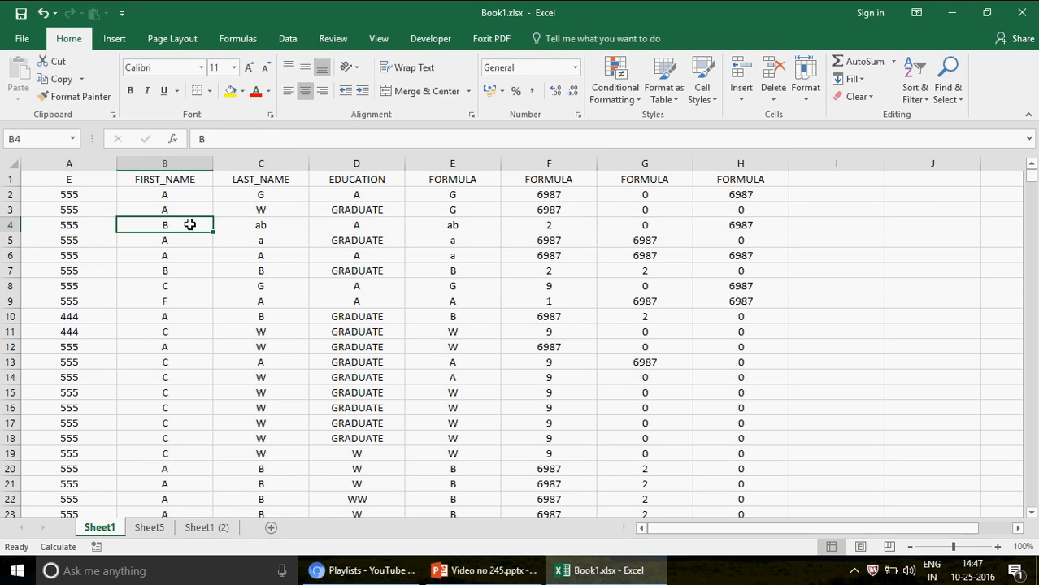
text(A)
key(Return)
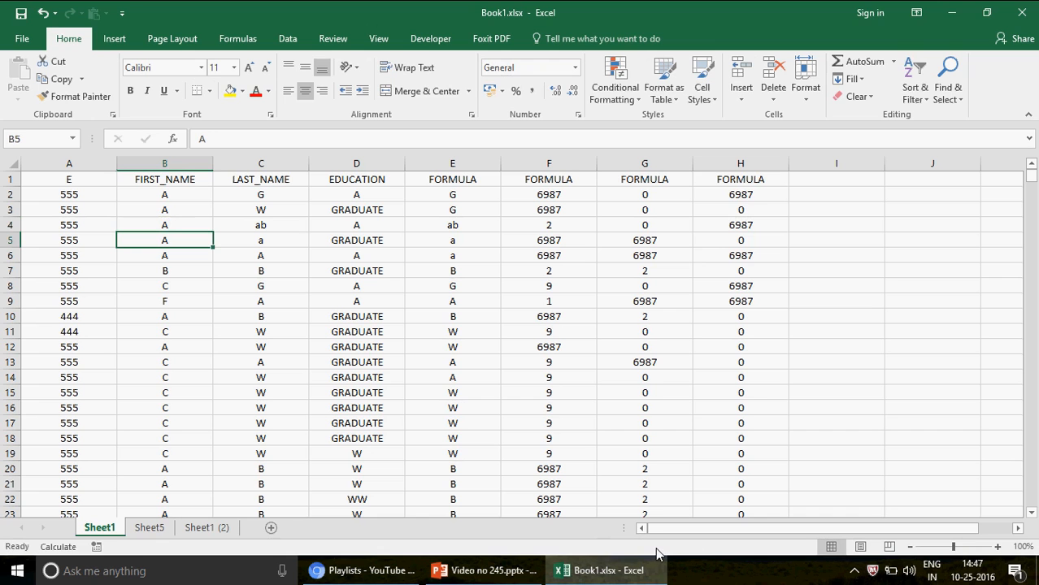
click(159, 334)
text(A)
key(Return)
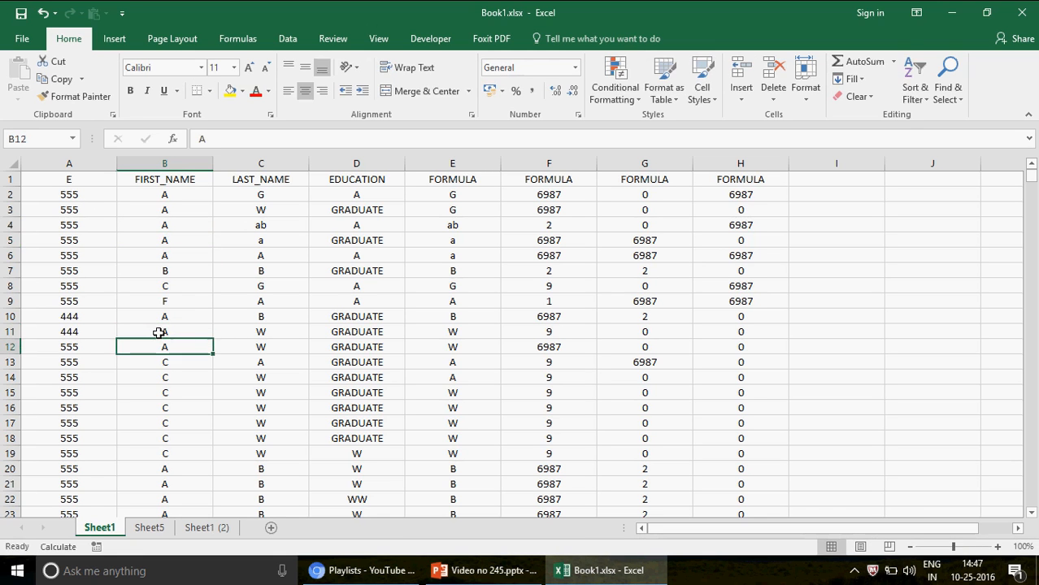
key(Return)
text(A)
key(Return)
text(A)
key(Return)
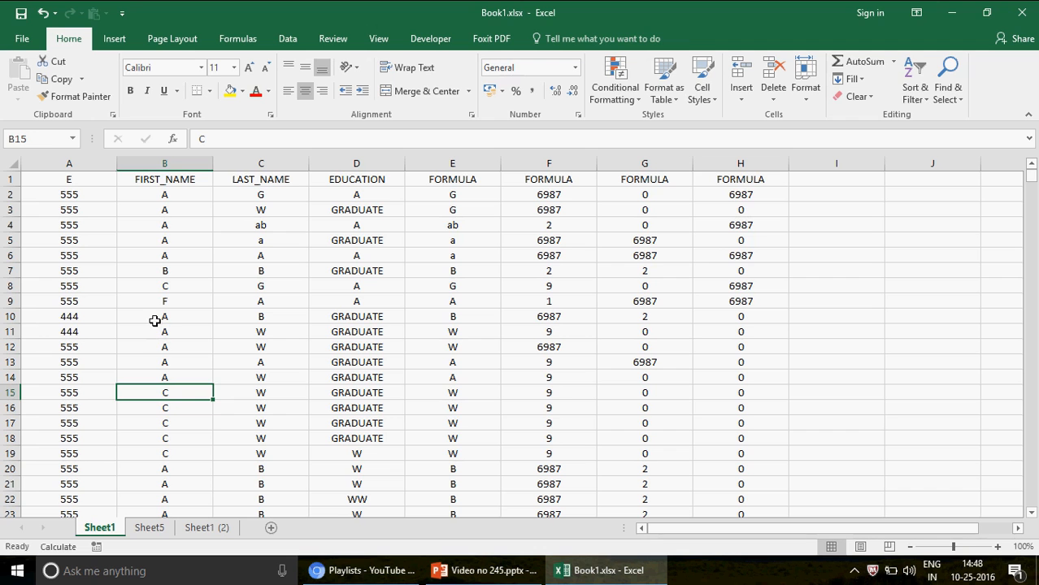
- Copy A1:H10 of the edited Sheet1 and paste only the values onto another new worksheet with Paste Special, checking cell F3
click(69, 181)
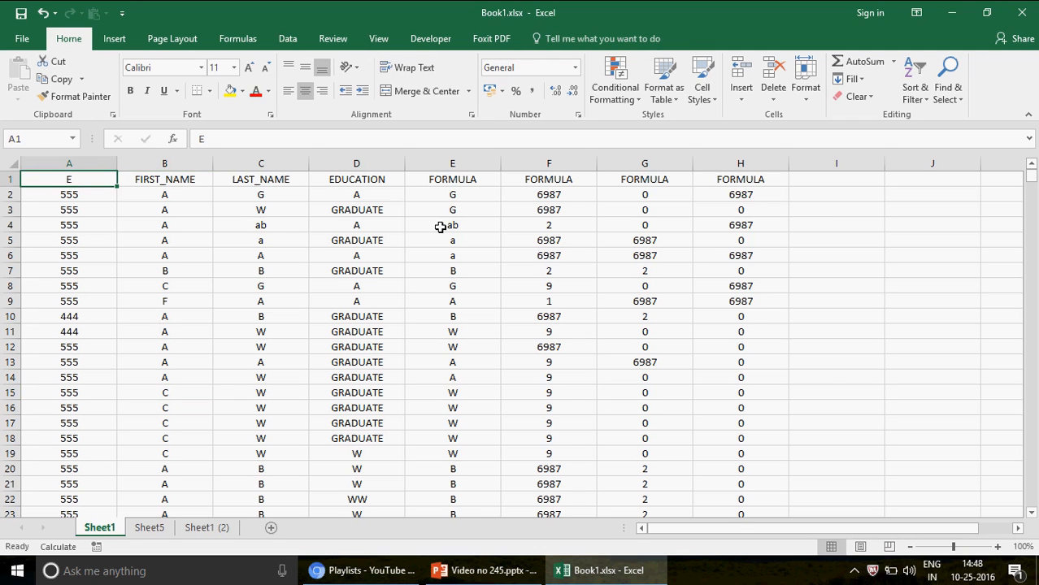
shift+click(754, 318)
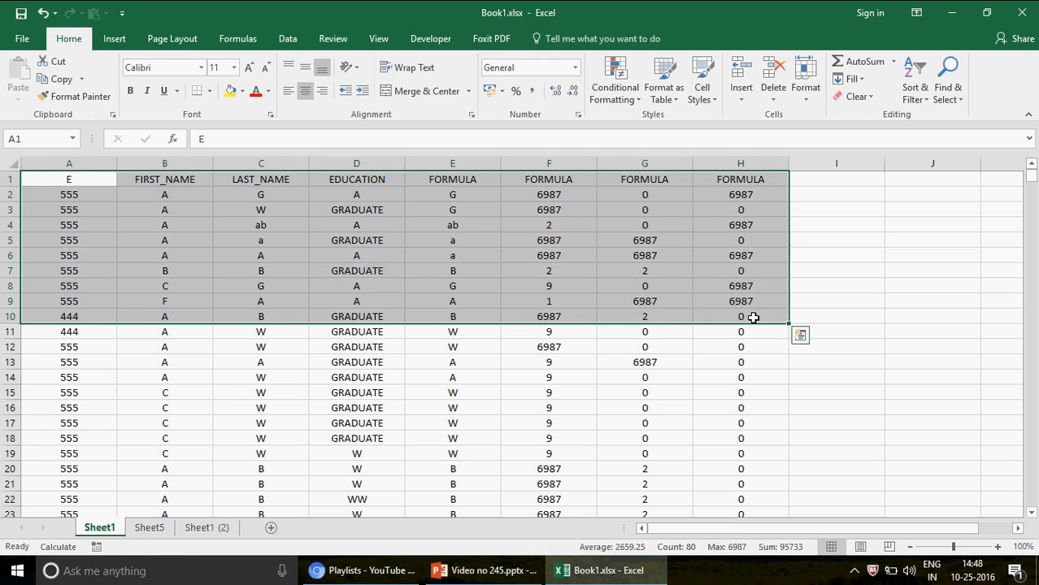
key(ctrl+c)
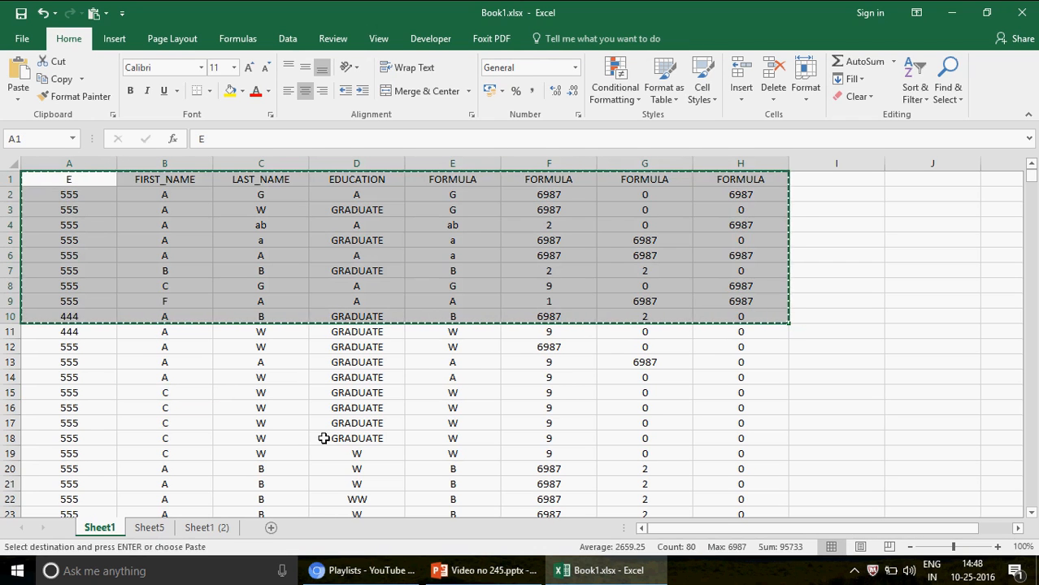
click(272, 529)
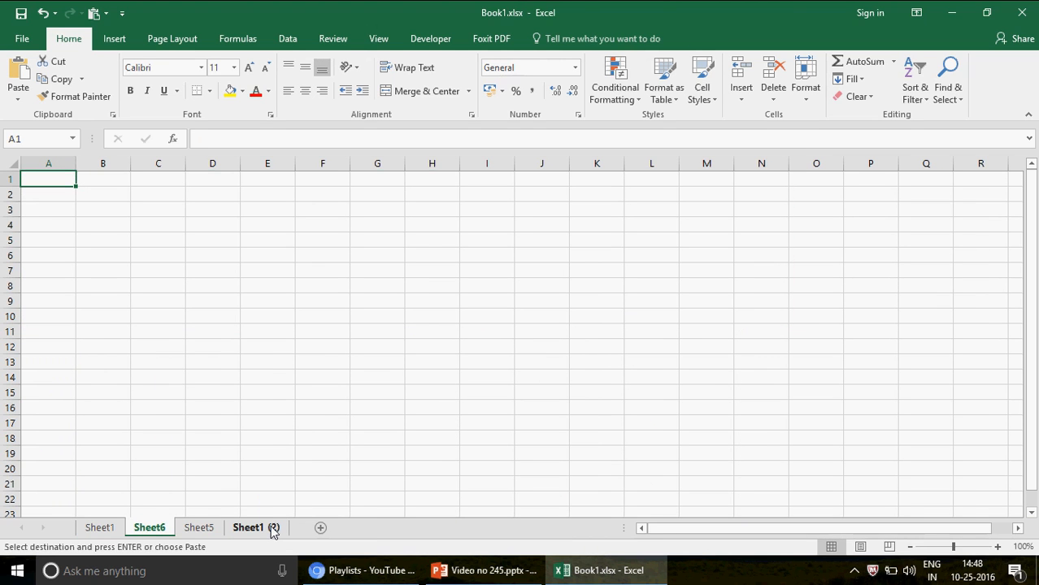
key(alt+e)
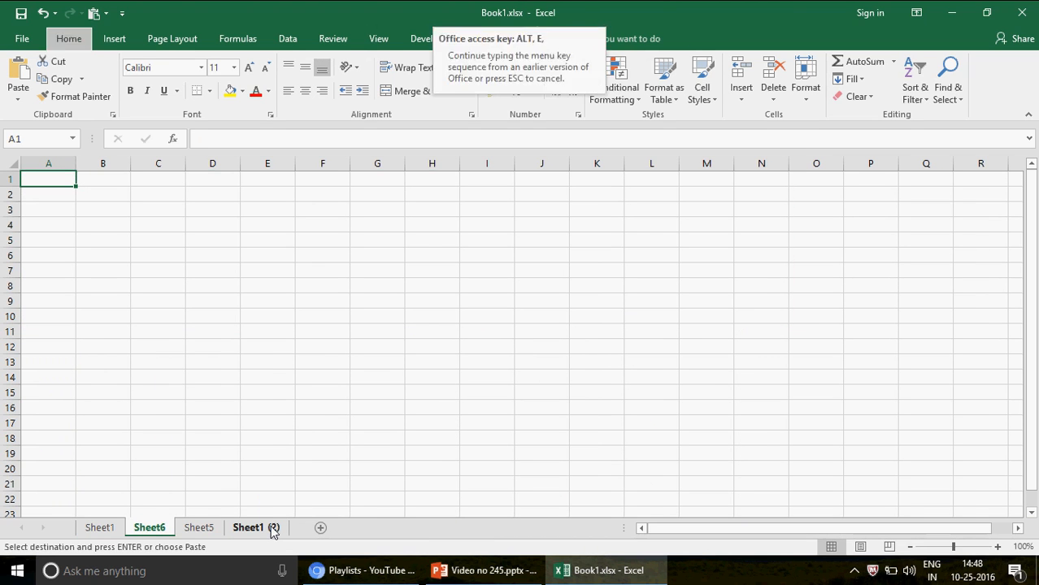
key(s)
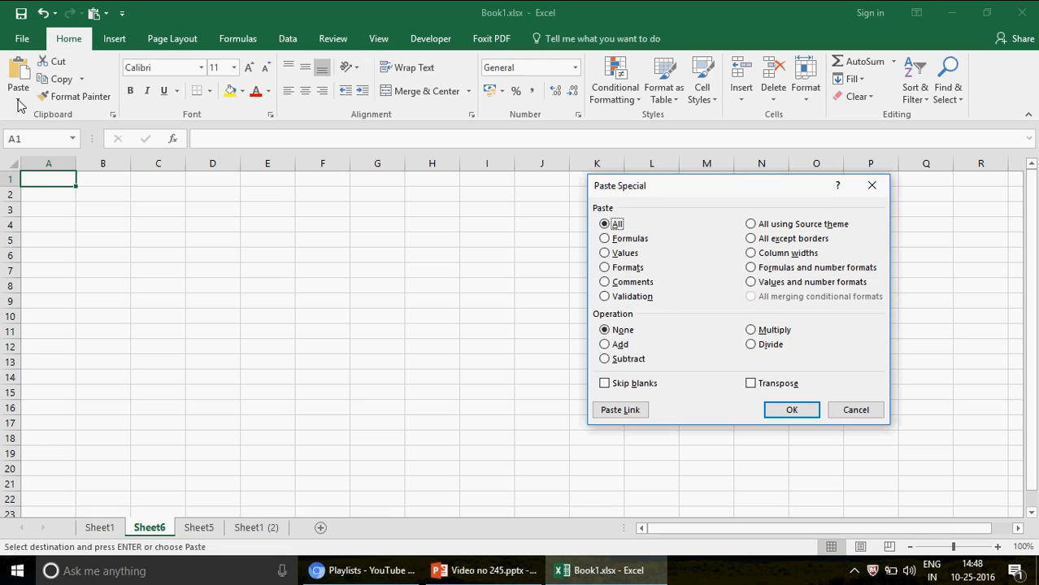
click(625, 254)
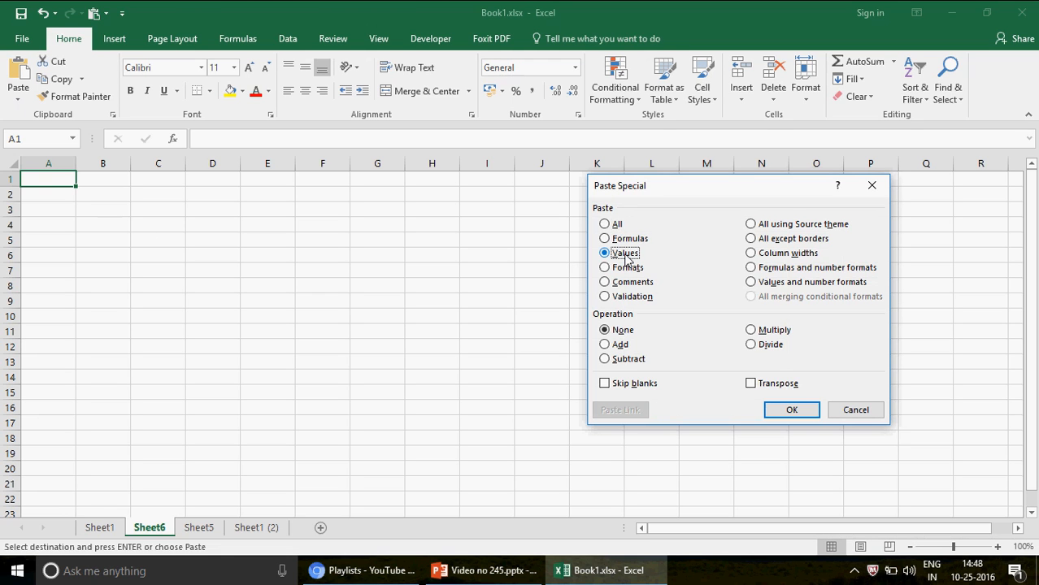
click(791, 410)
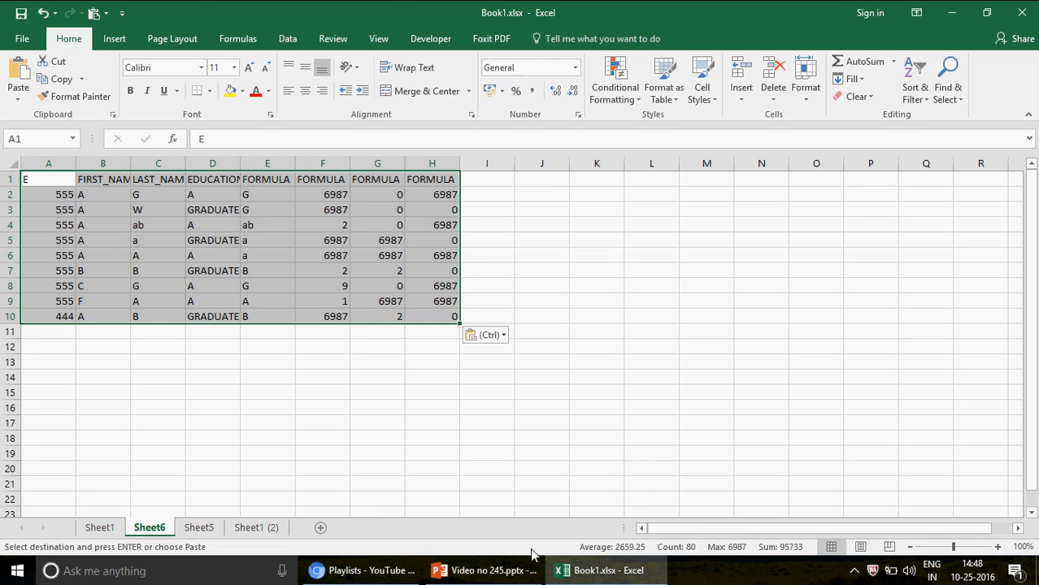
click(311, 213)
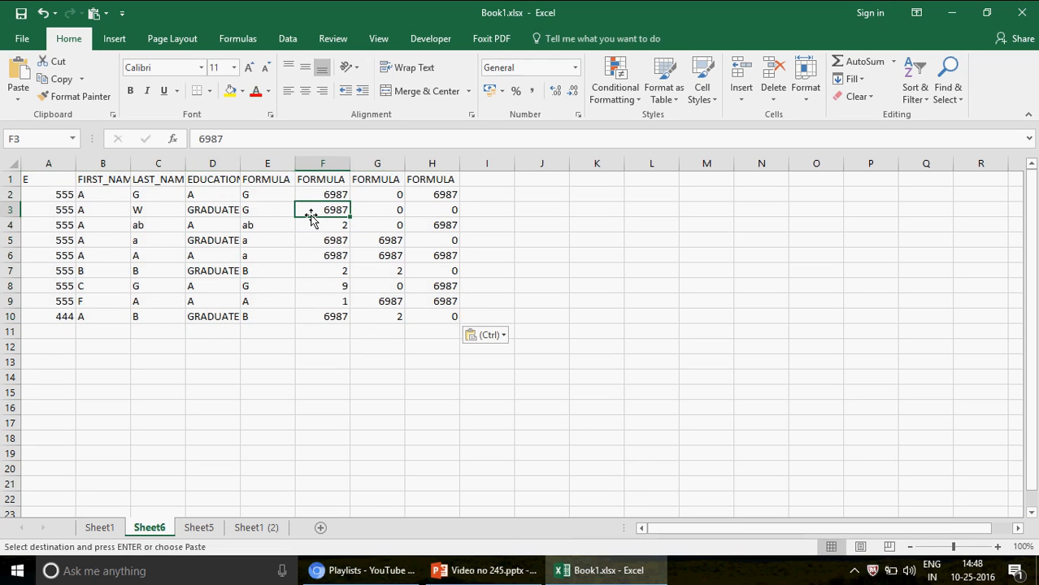
- Select the pasted range A1:H10 and hide Maximum and Sum from the status bar
click(52, 174)
shift+click(444, 317)
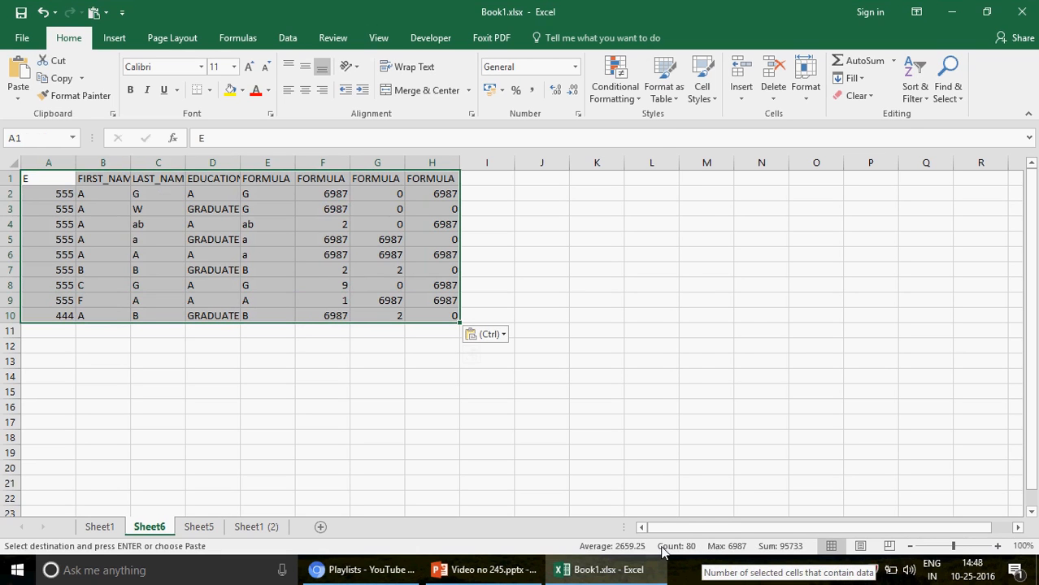
right_click(664, 554)
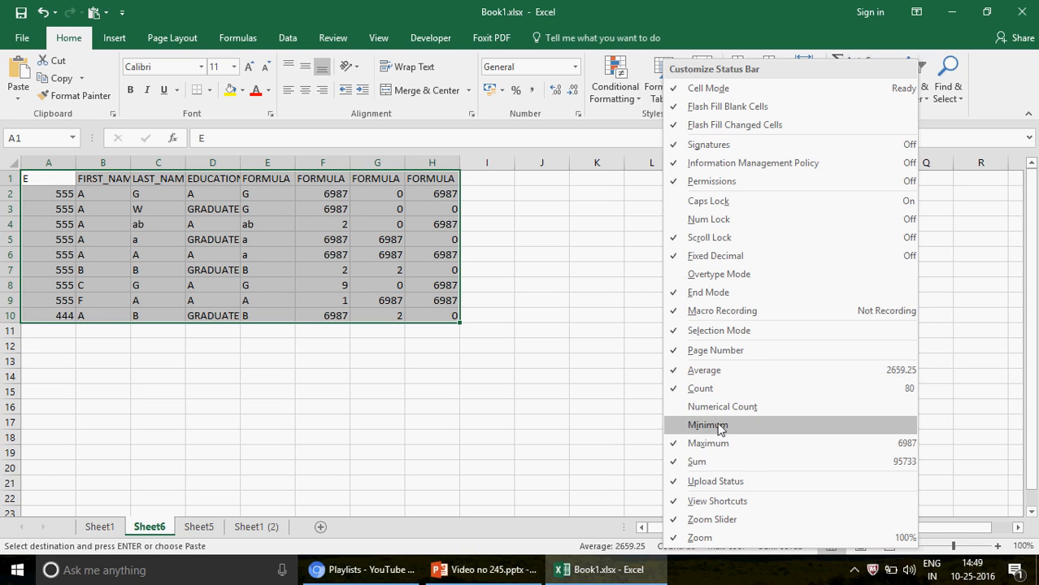
click(670, 454)
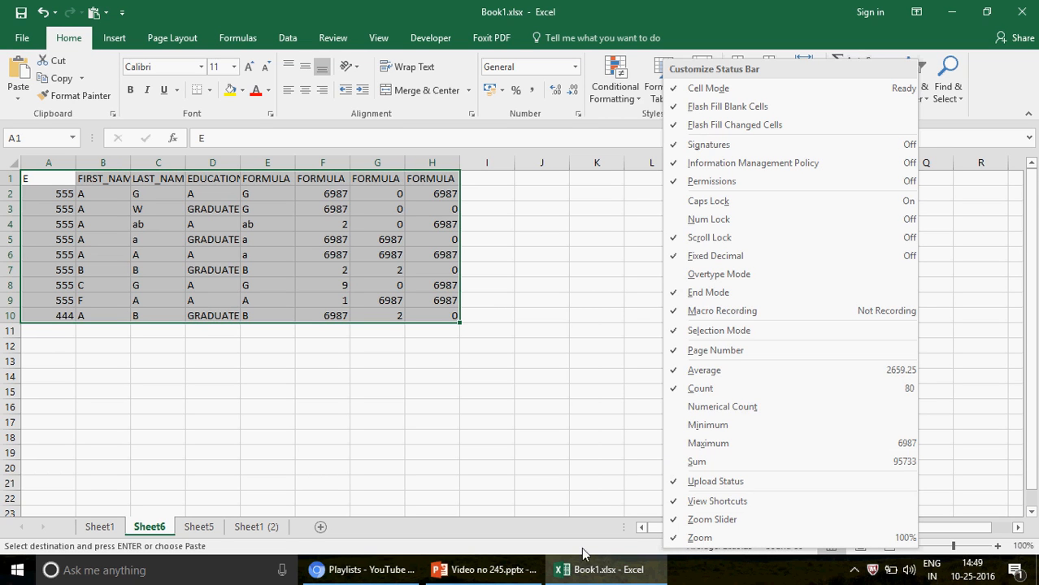
click(352, 379)
click(221, 367)
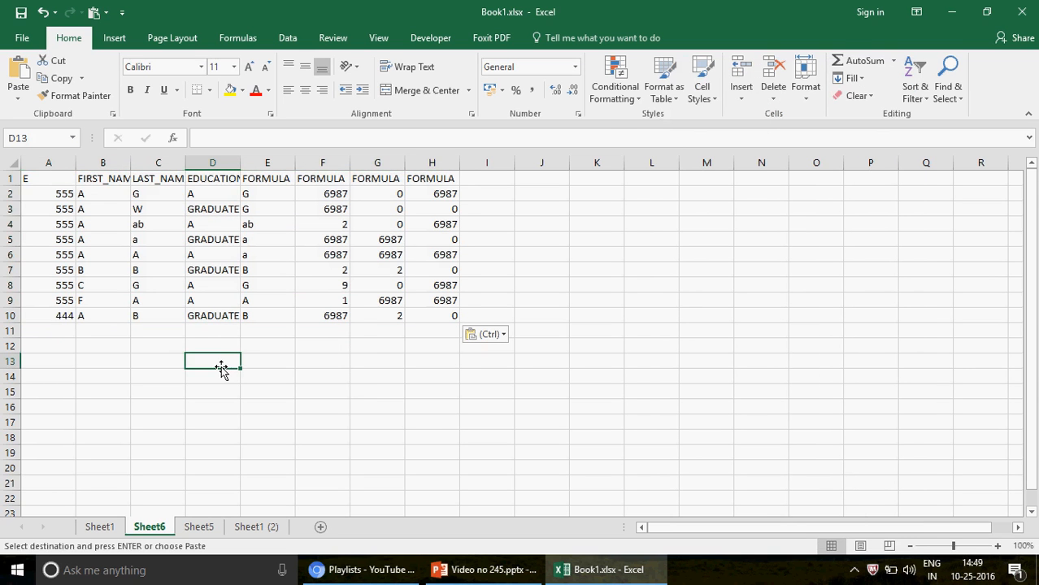
click(154, 192)
click(263, 274)
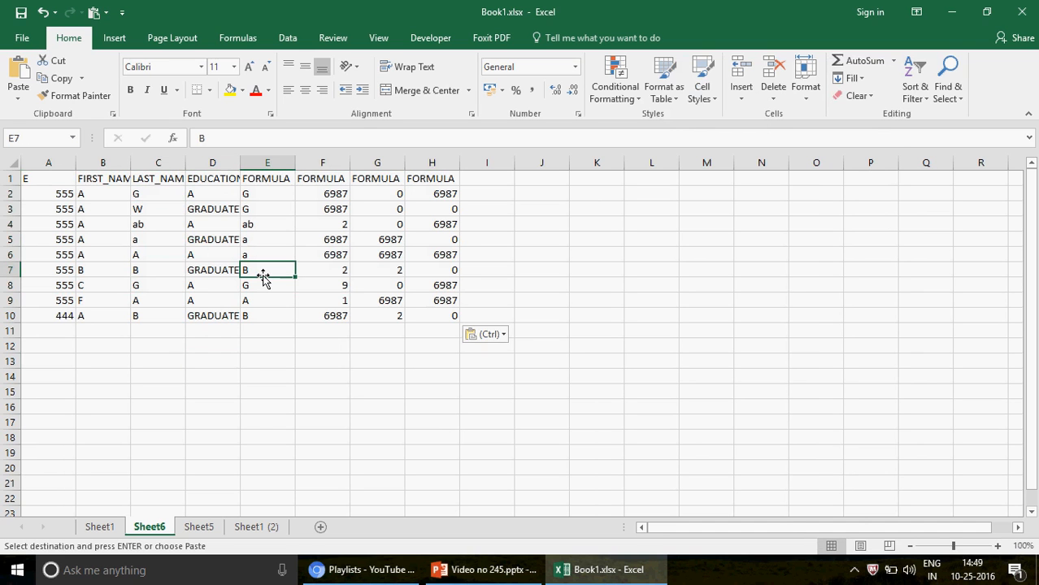
- Delete Sheet5 from the workbook and confirm its permanent removal
click(199, 529)
right_click(198, 530)
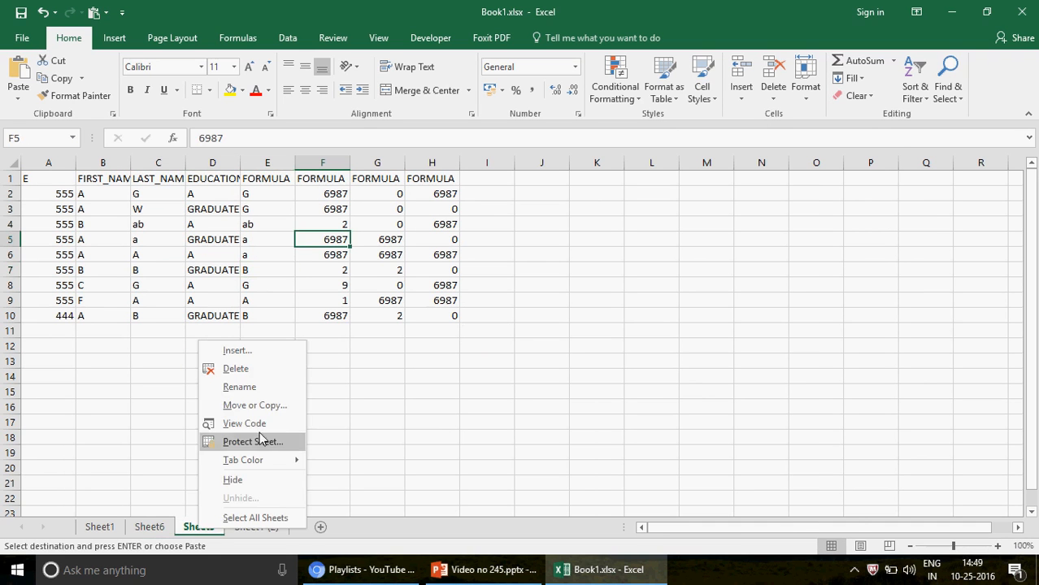
click(242, 370)
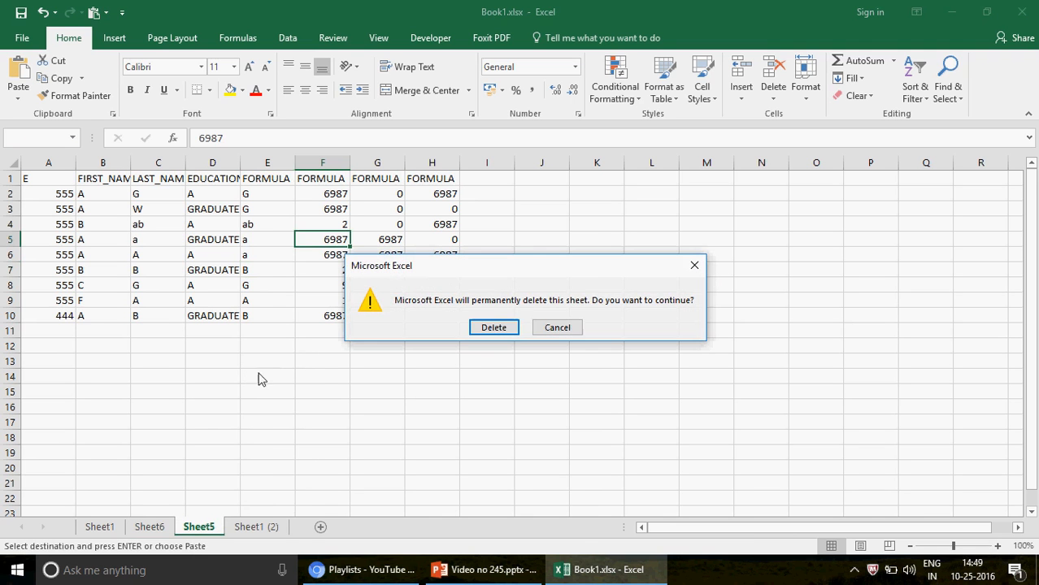
click(493, 328)
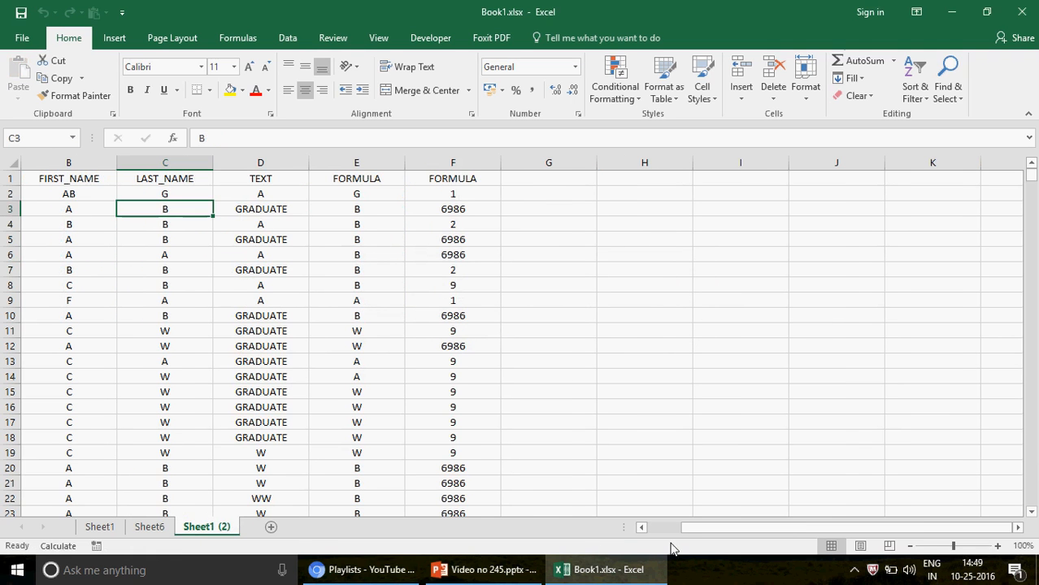
- Change the FIRST_NAME entries on Sheet1 to A in cell B16 and B in cell B19
click(99, 527)
click(159, 212)
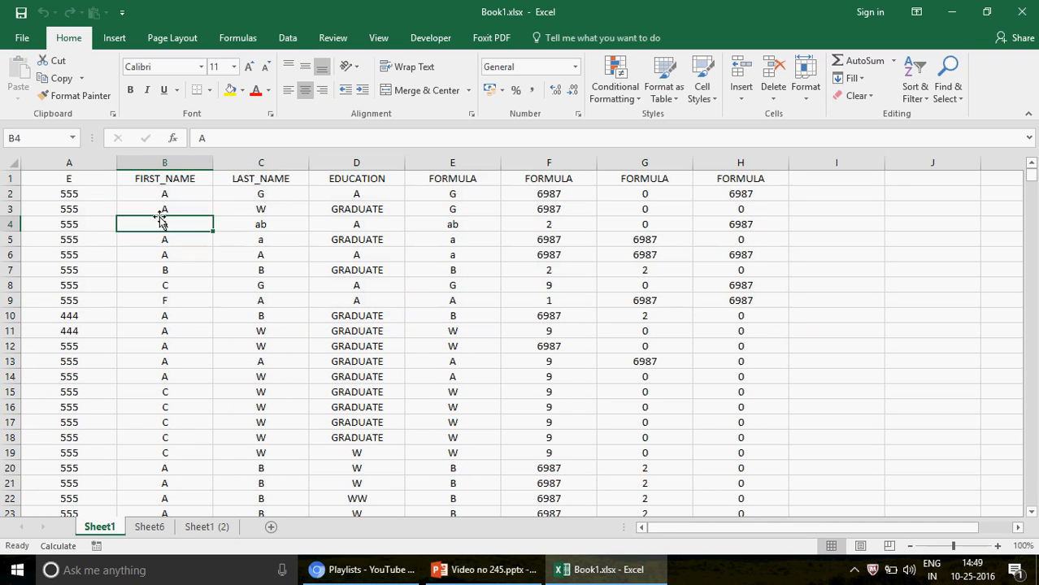
click(182, 406)
text(A)
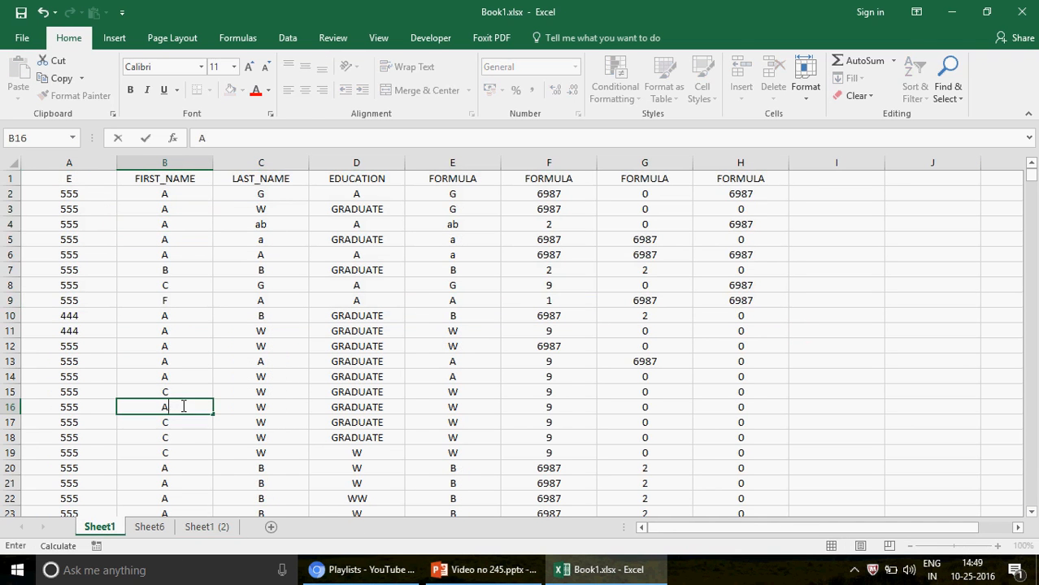
key(Return)
key(Return)
key(Return)
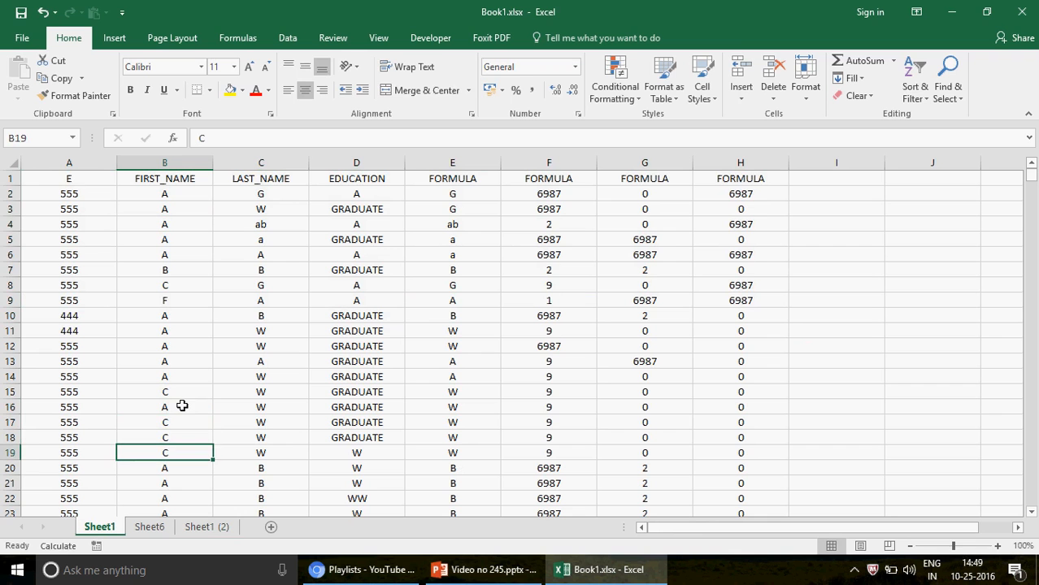
text(B)
key(Return)
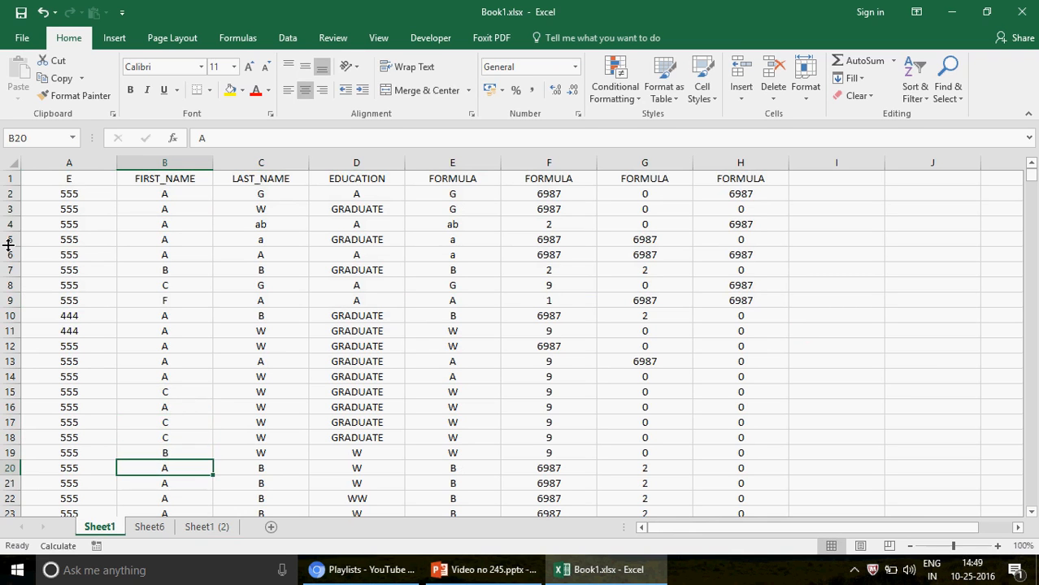
- Set cell A5 to 453 and cell A6 to 322 on Sheet1
click(73, 237)
text(453)
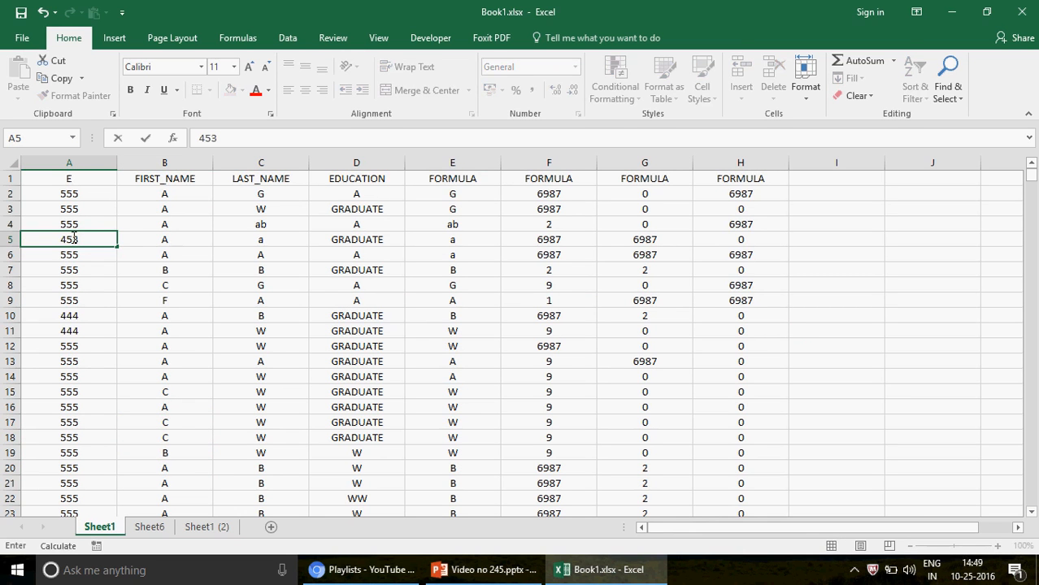
key(Return)
text(322)
key(Return)
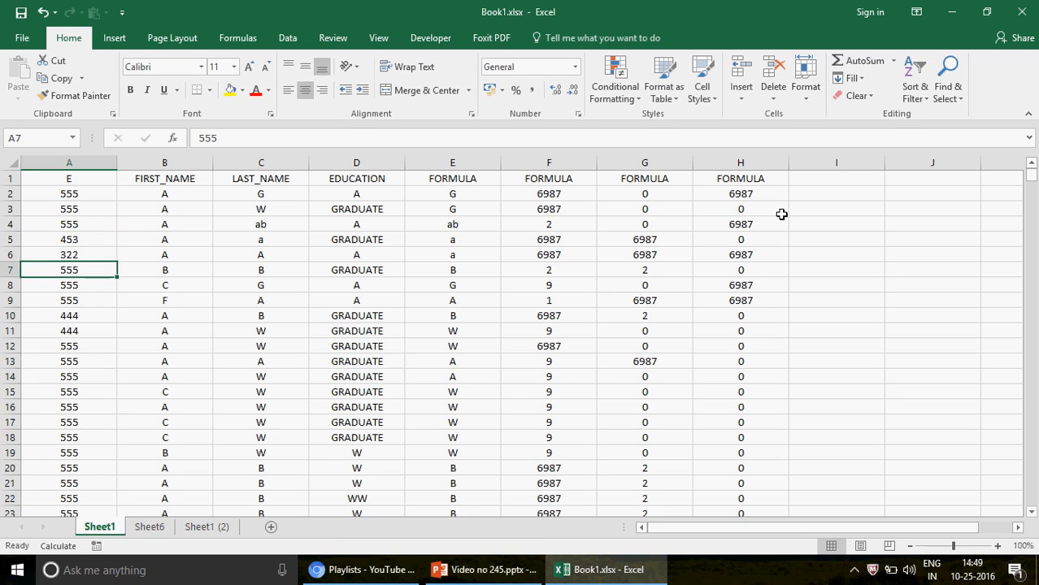
- Copy the full formula column H, including its header, and paste it into column I starting at I1
click(824, 190)
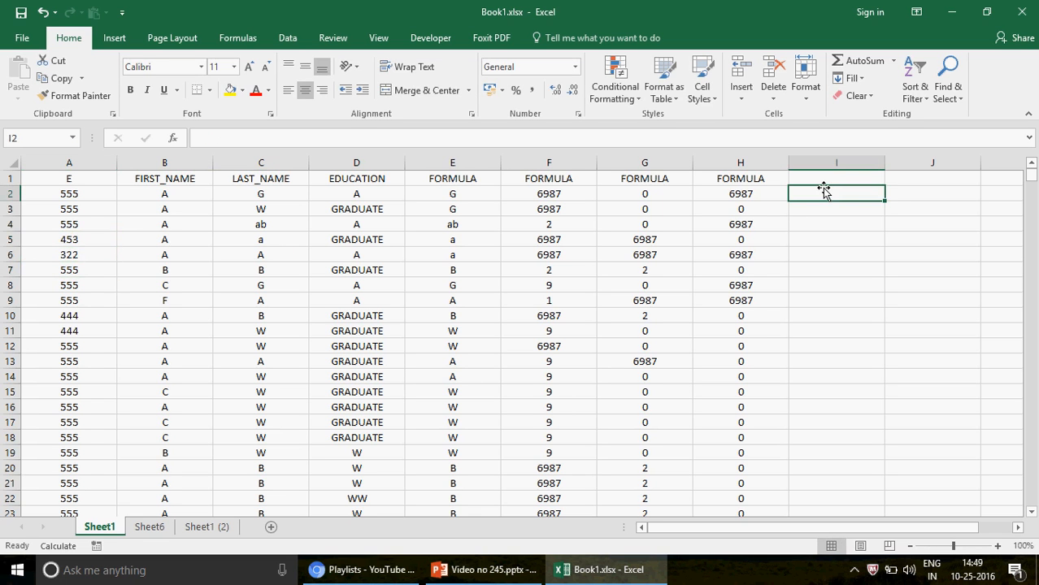
key(Up)
key(Left)
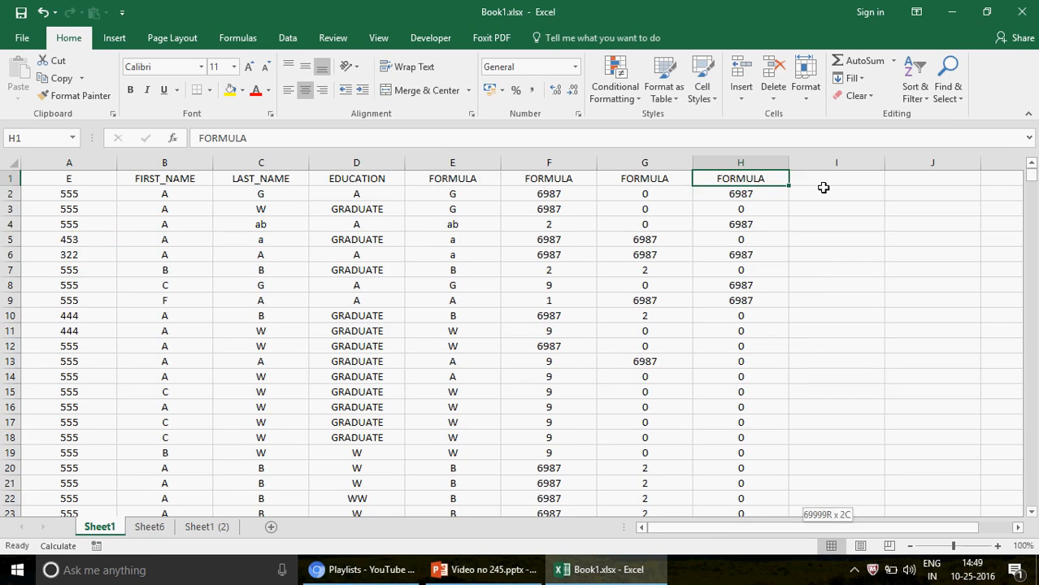
key(ctrl+shift+Down)
key(ctrl+c)
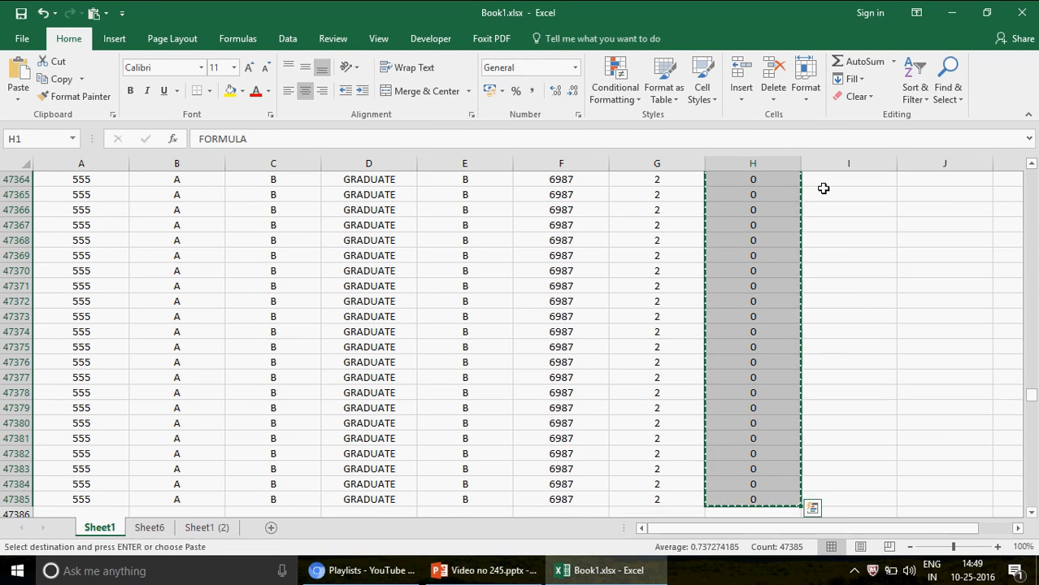
click(824, 190)
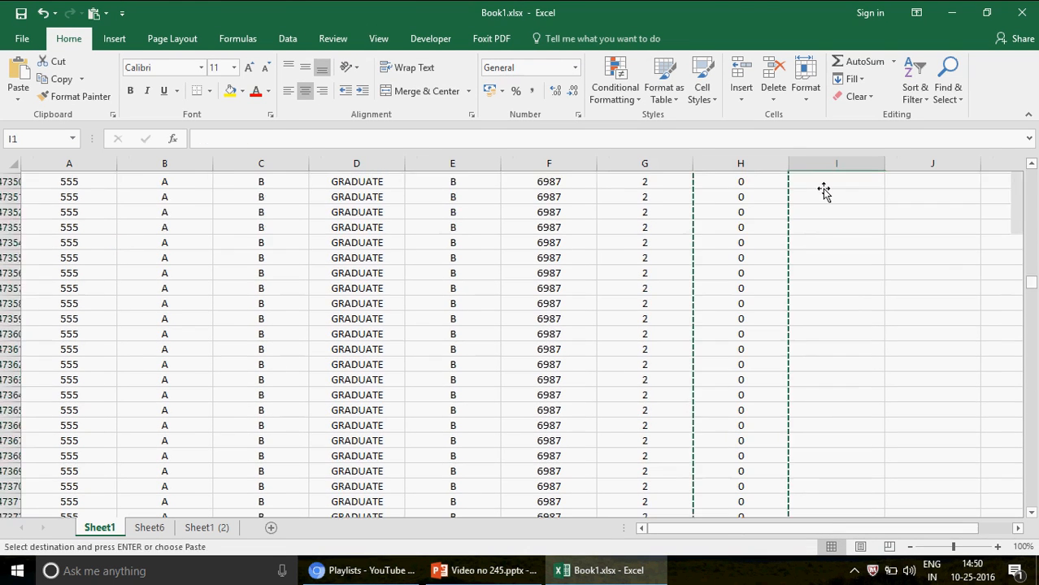
key(ctrl+Up)
key(ctrl+v)
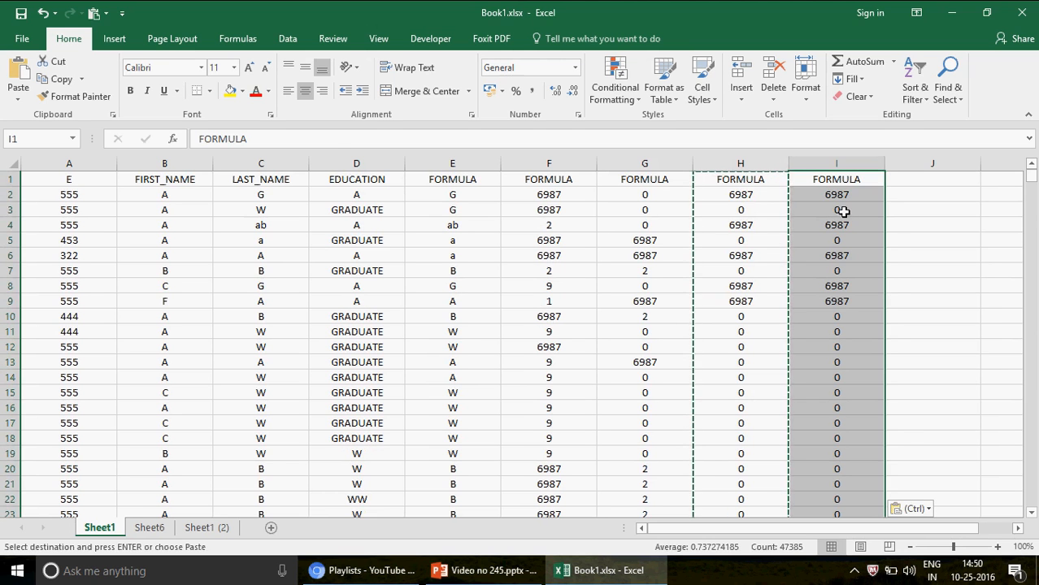
- Inspect the pasted COUNTIF formulas in column I down to the last data row, and return to cell A1
click(837, 201)
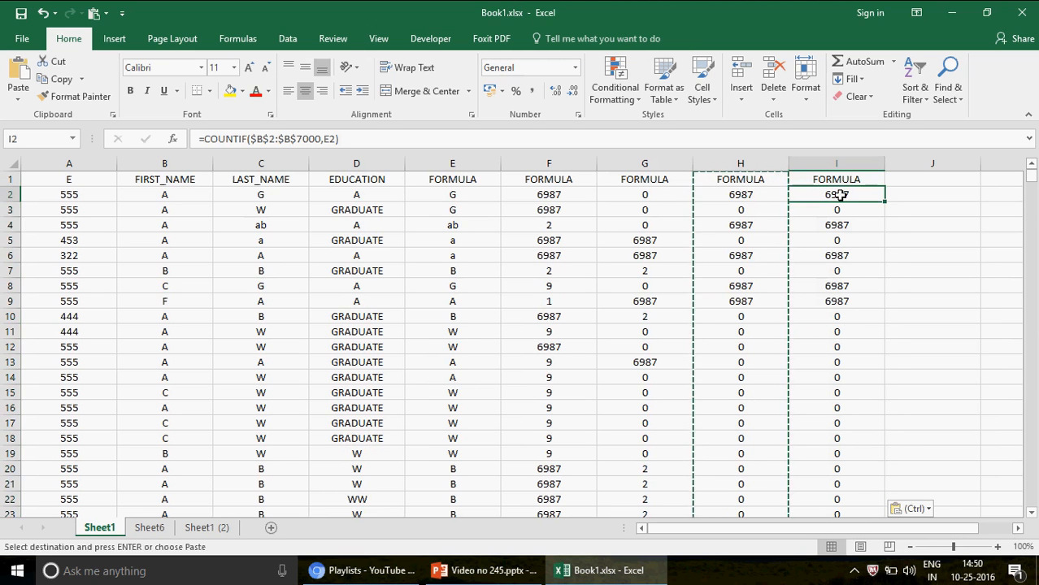
key(ctrl+shift+Down)
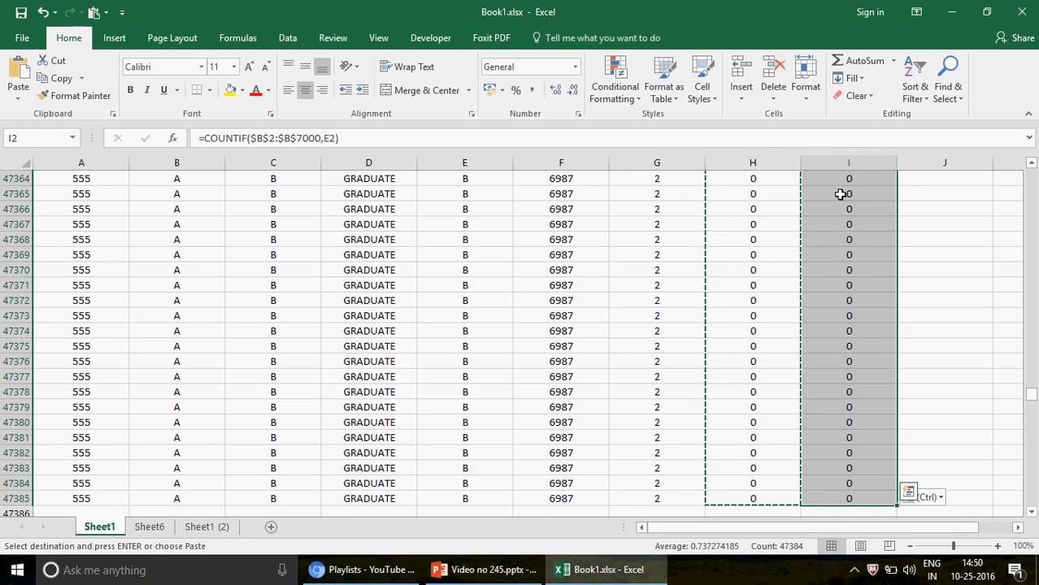
click(338, 280)
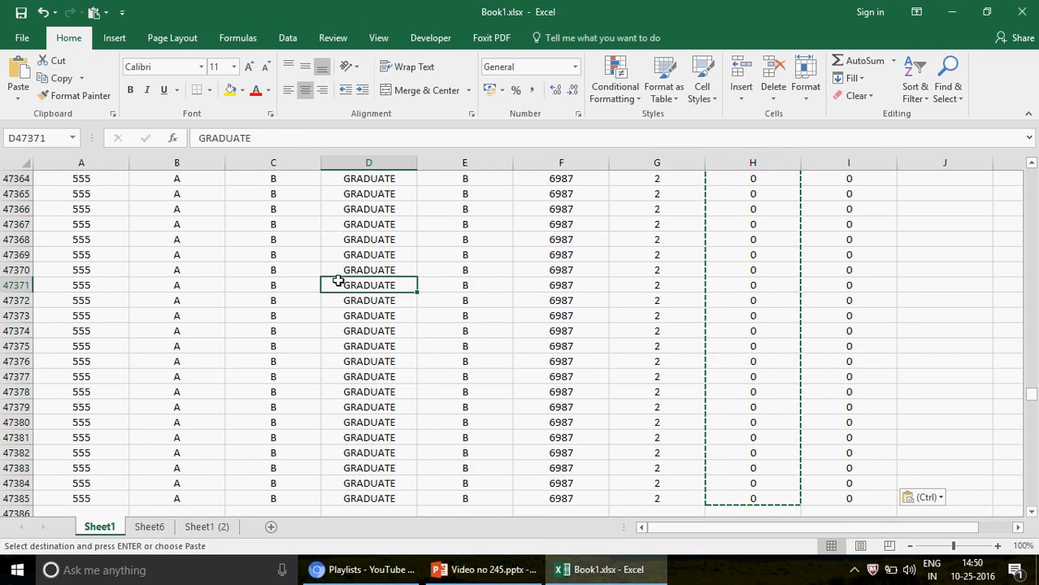
key(ctrl+Up)
key(Left)
key(Left)
key(Left)
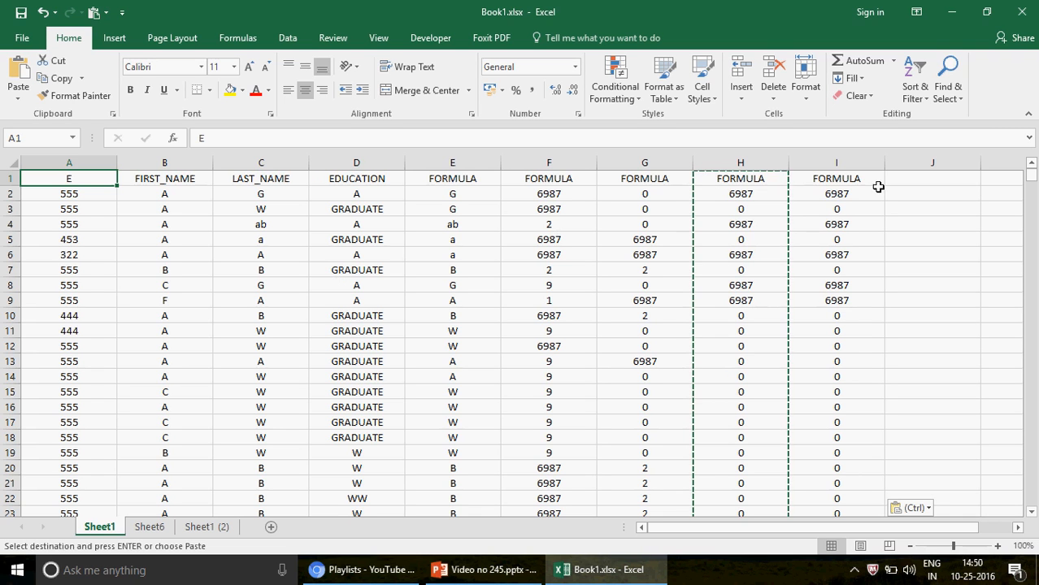
- Enter the note F9 in cell J2 and recalculate the workbook manually
click(936, 193)
text(F)
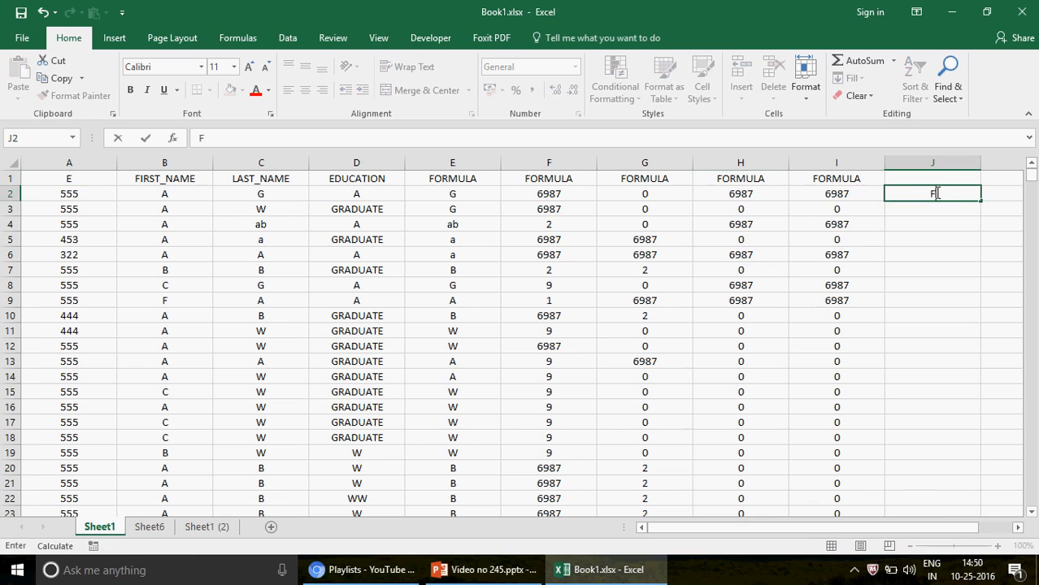
text(9)
key(Return)
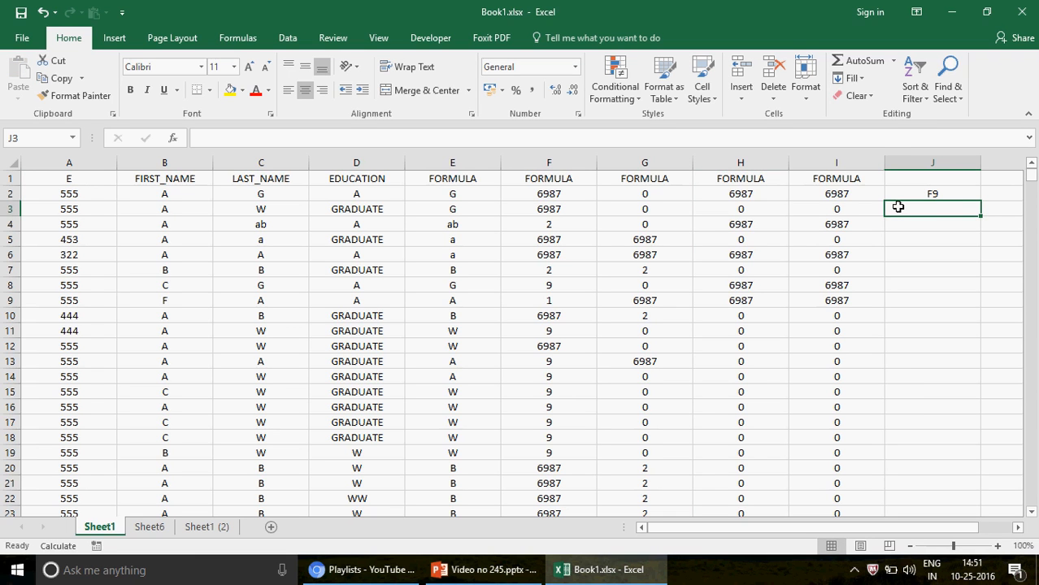
click(468, 209)
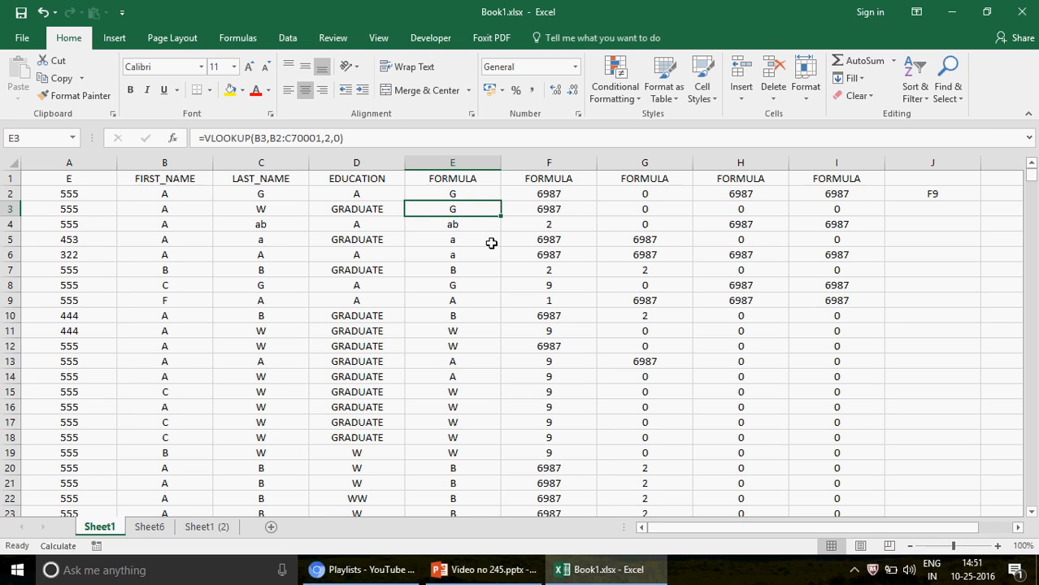
key(F9)
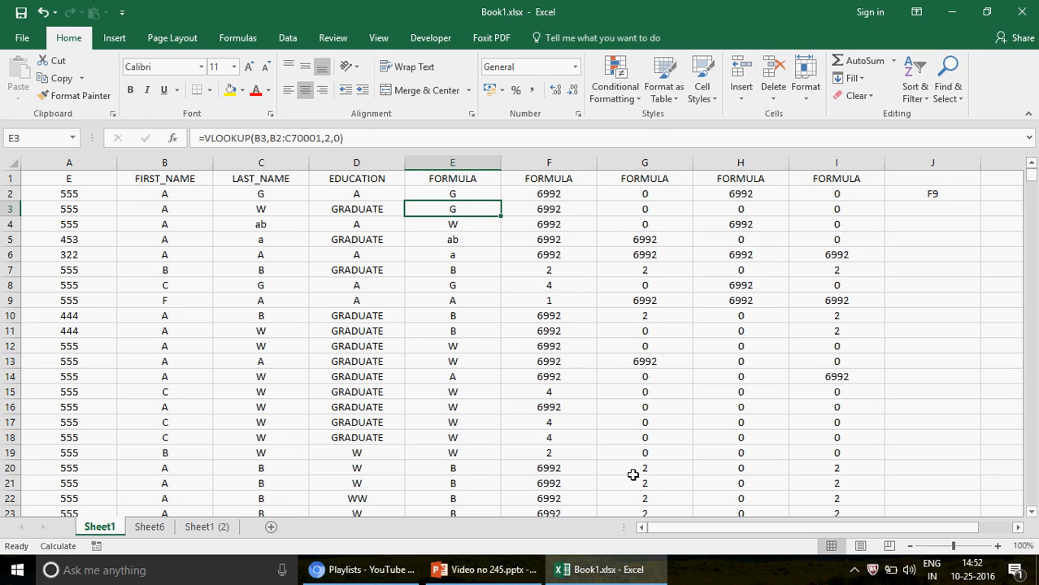
- Check the workbook calculation mode in the formula options and leave without making changes
click(23, 40)
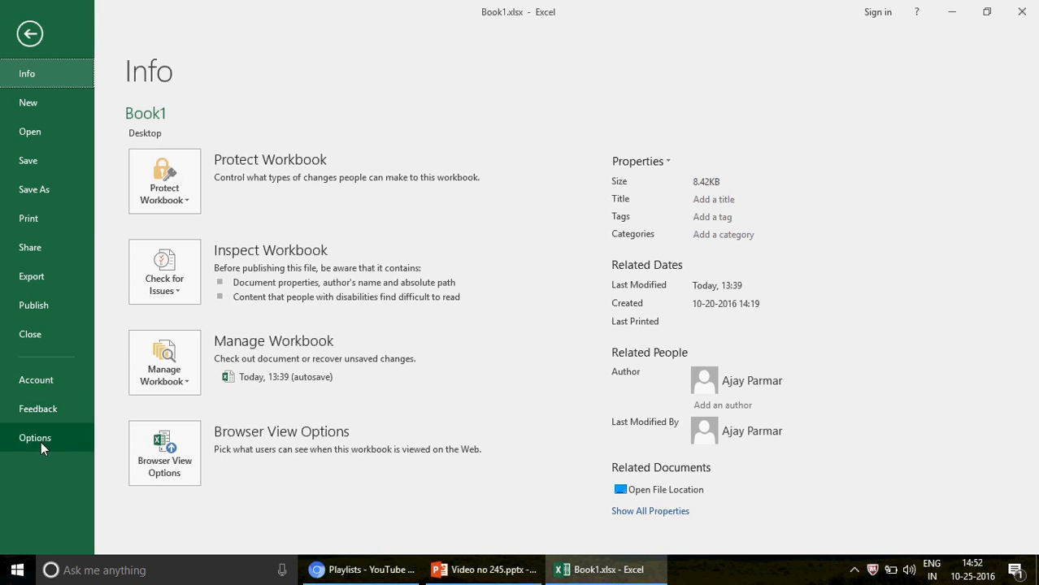
click(50, 441)
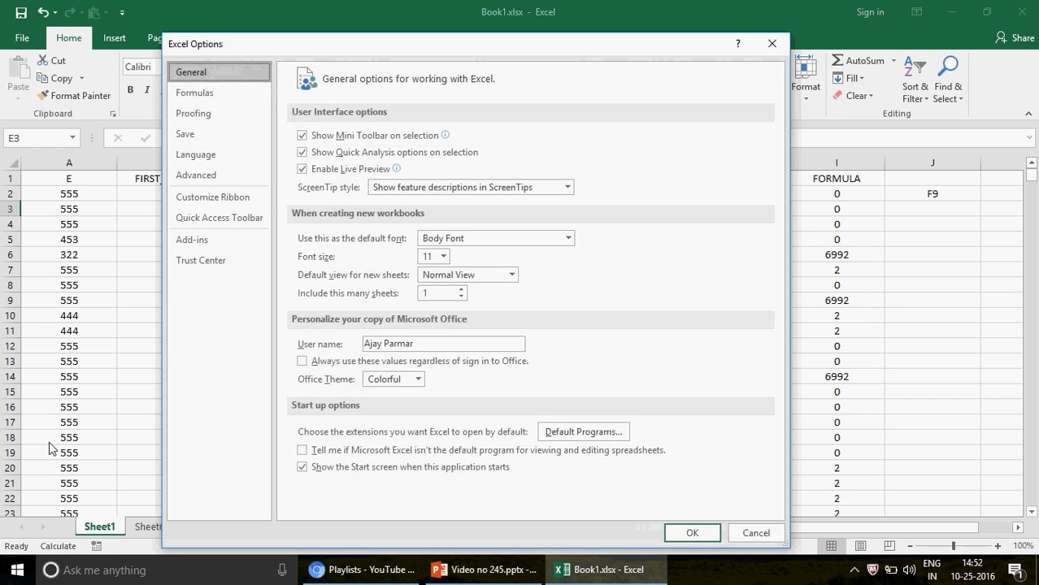
click(218, 94)
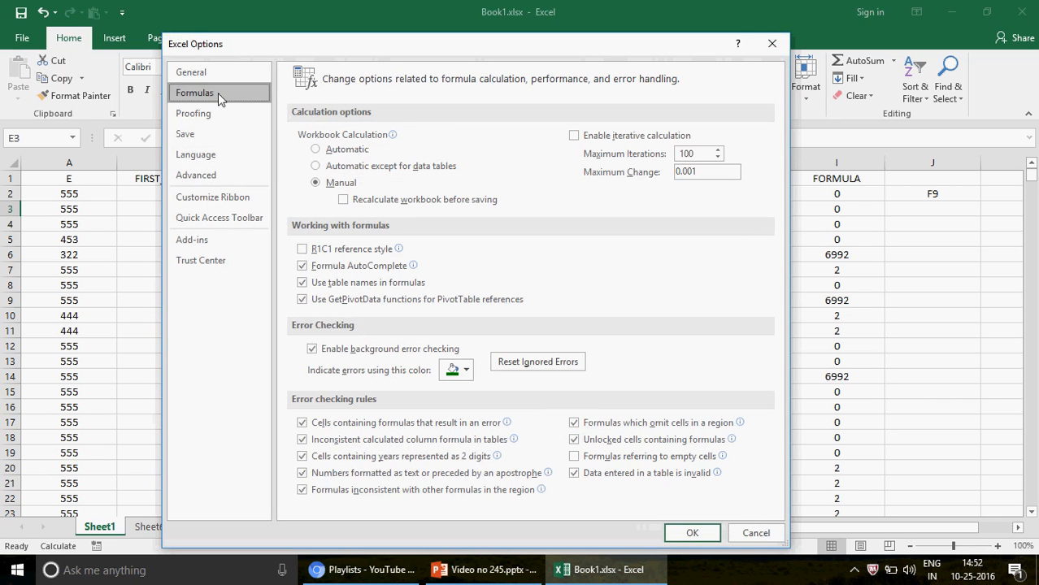
mouse_move(347, 188)
click(757, 535)
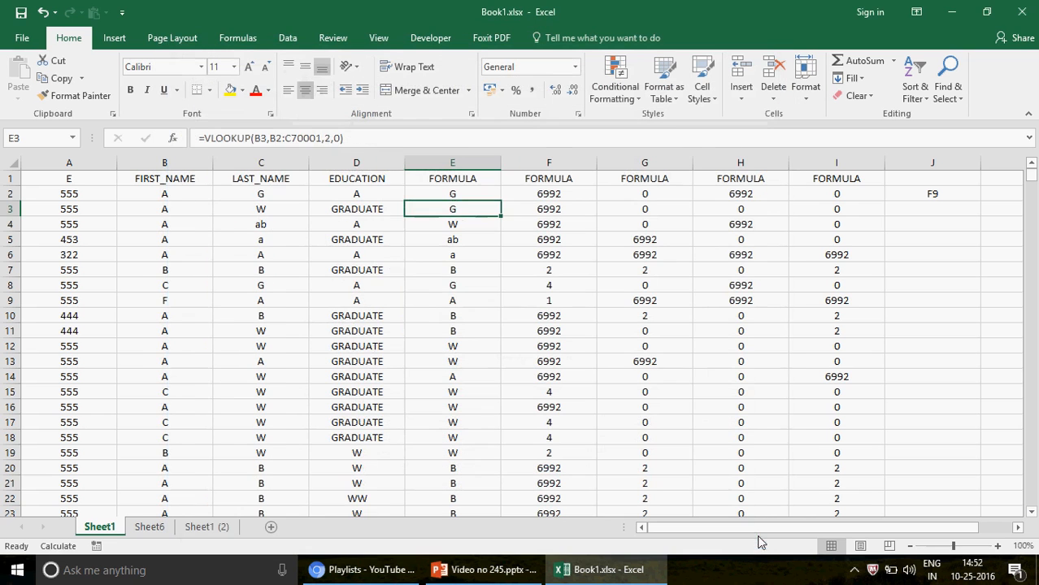
click(442, 272)
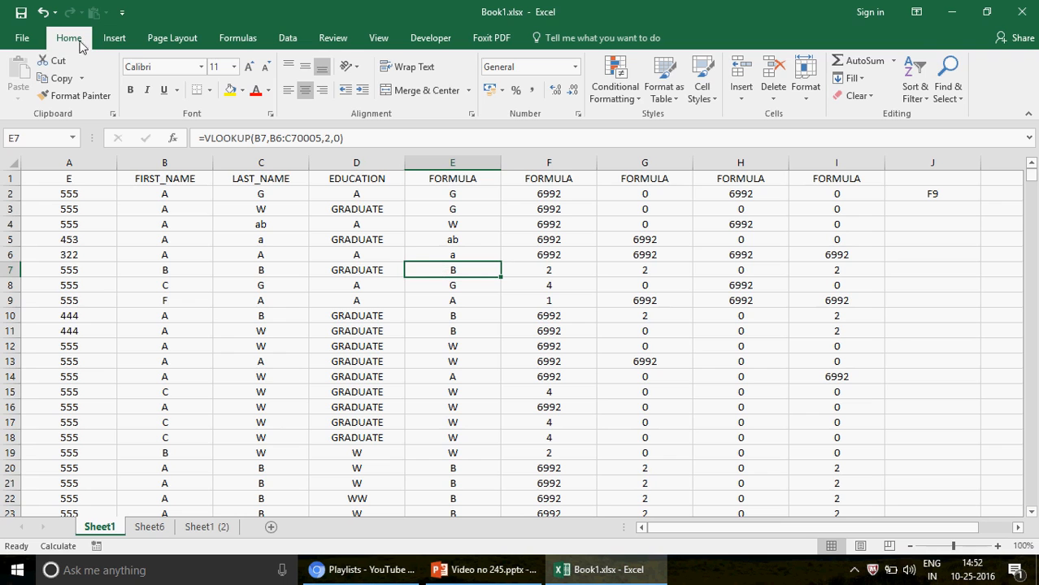
- Set workbook calculation to Automatic in the formula options and apply it
click(20, 41)
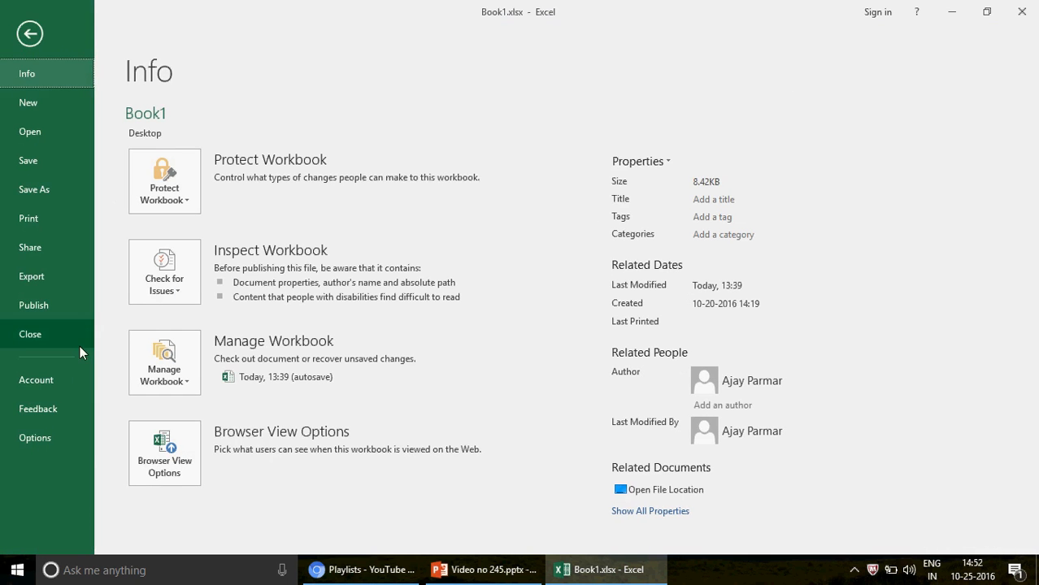
click(39, 442)
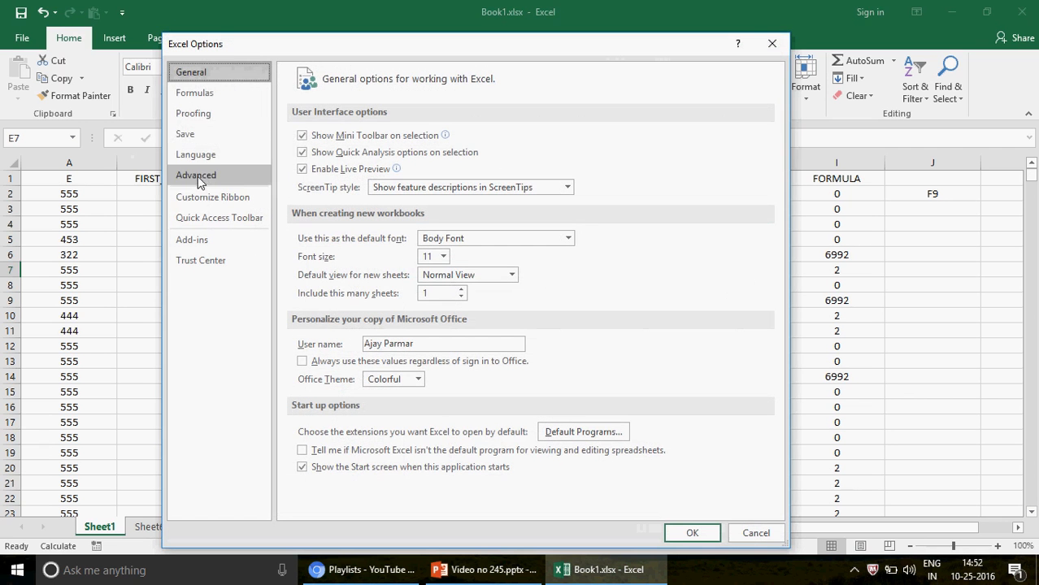
click(221, 98)
click(334, 153)
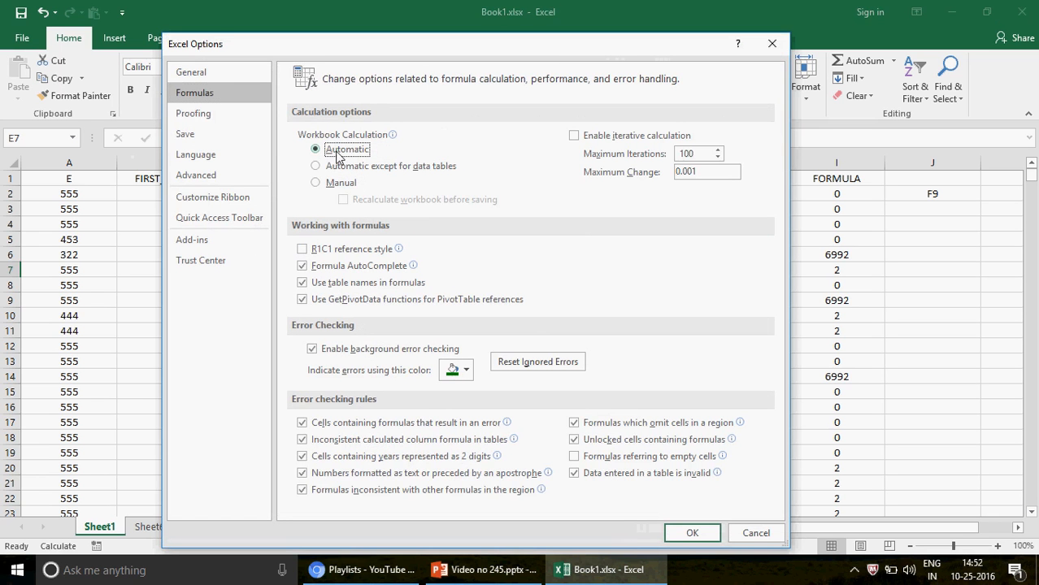
click(690, 534)
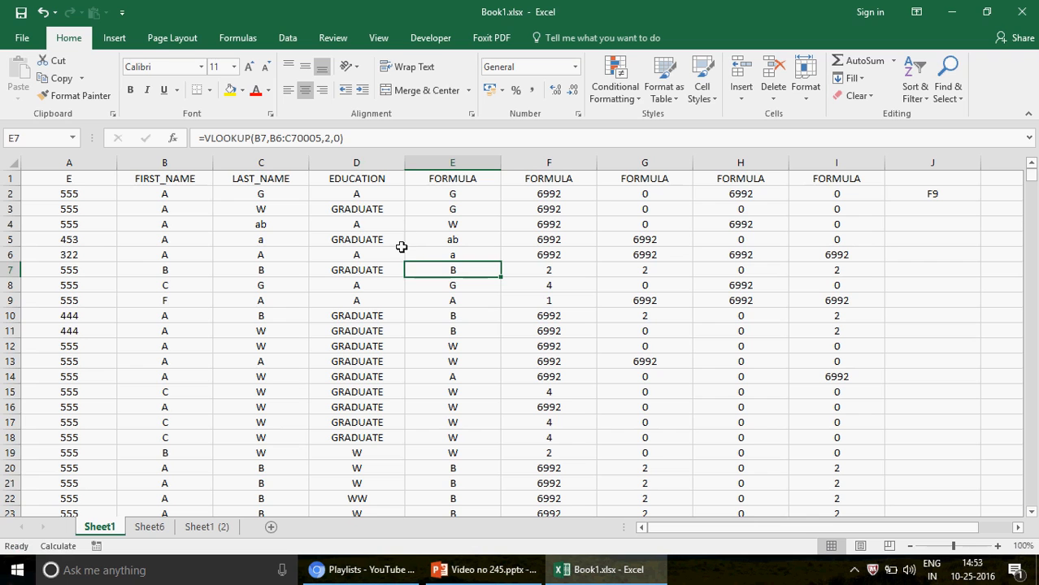
click(348, 204)
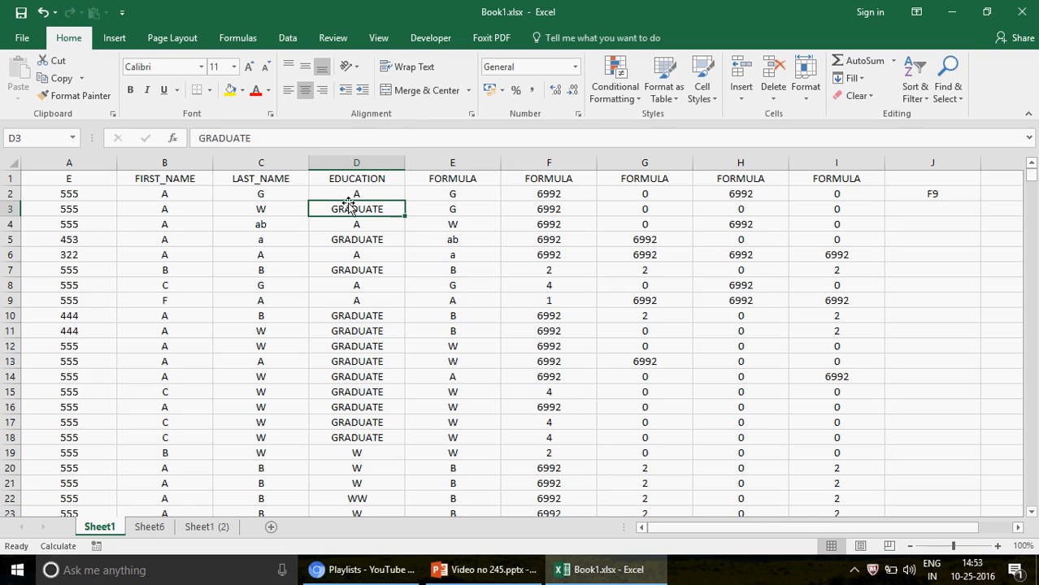
click(483, 233)
click(562, 292)
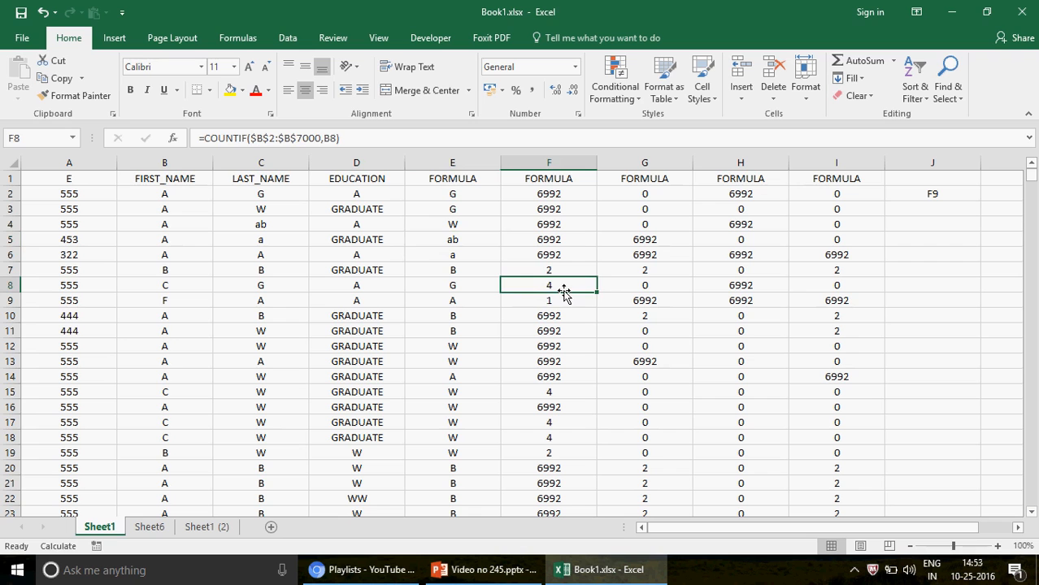
- Change the first name in cell B7 to A and commit the entry
click(159, 269)
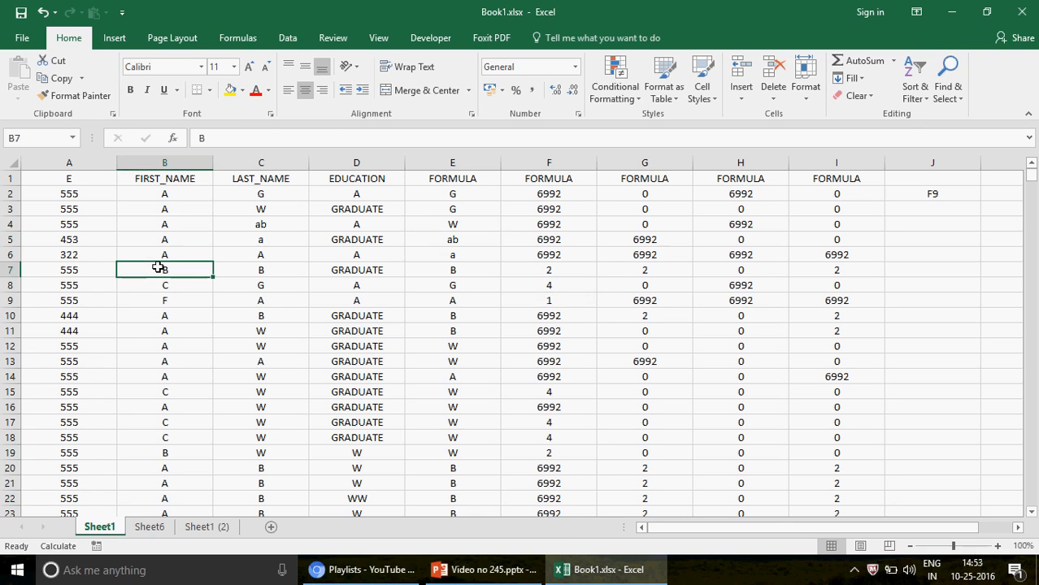
text(A)
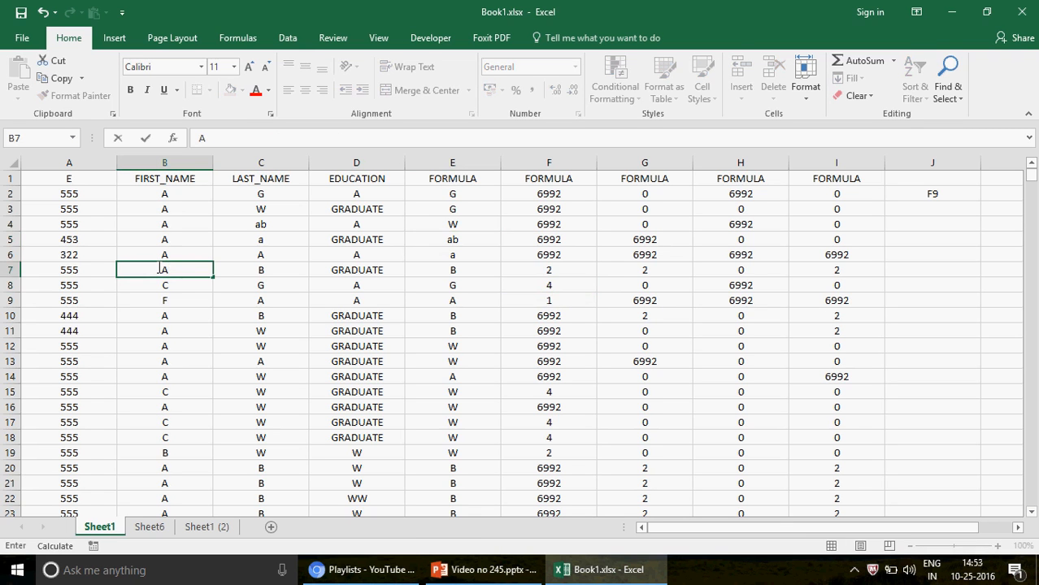
key(Return)
key(Return)
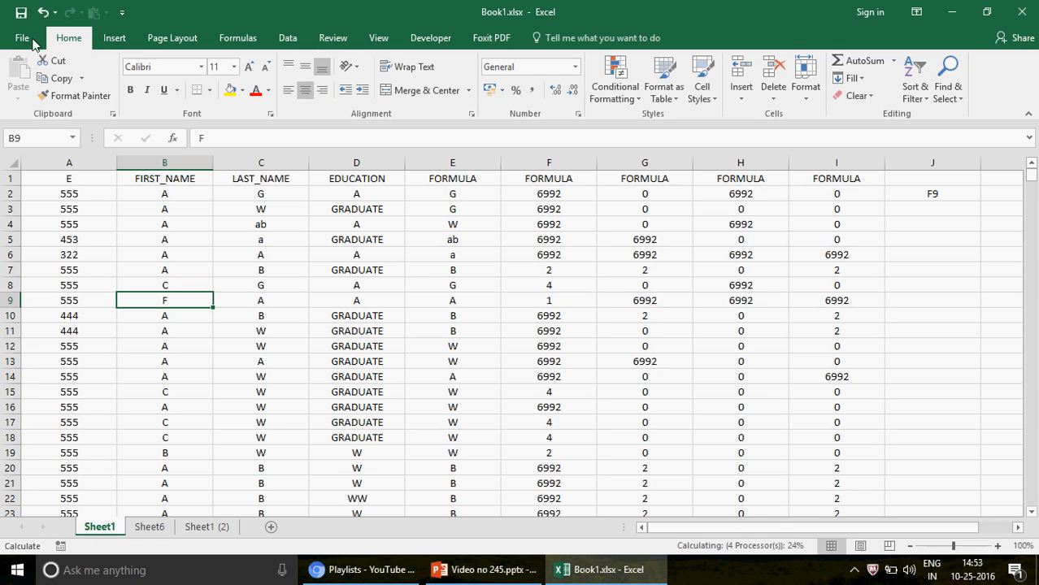
- Select Manual workbook calculation in the formula options, but leave the options without applying it
key(alt+f)
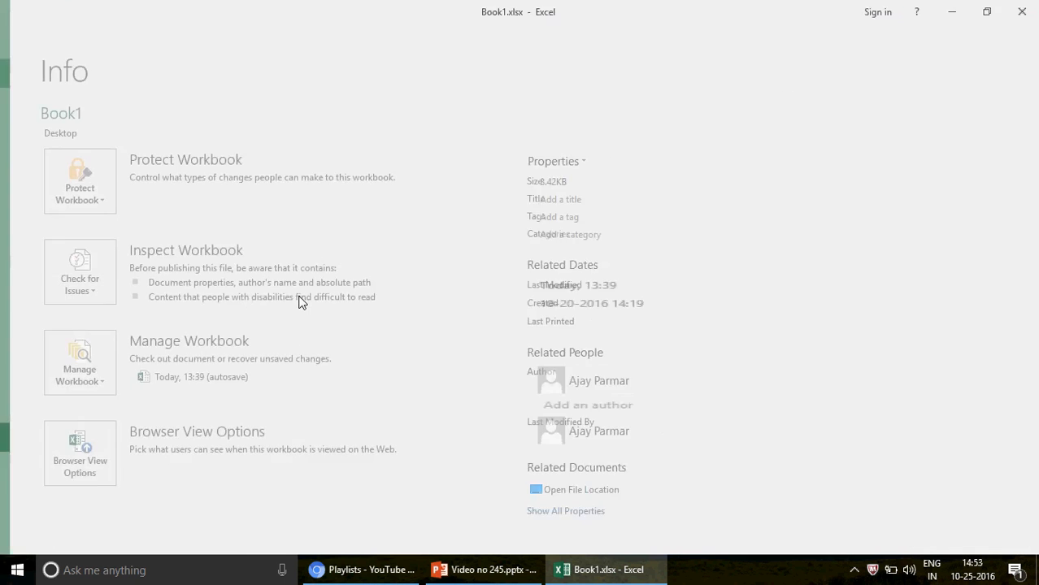
key(t)
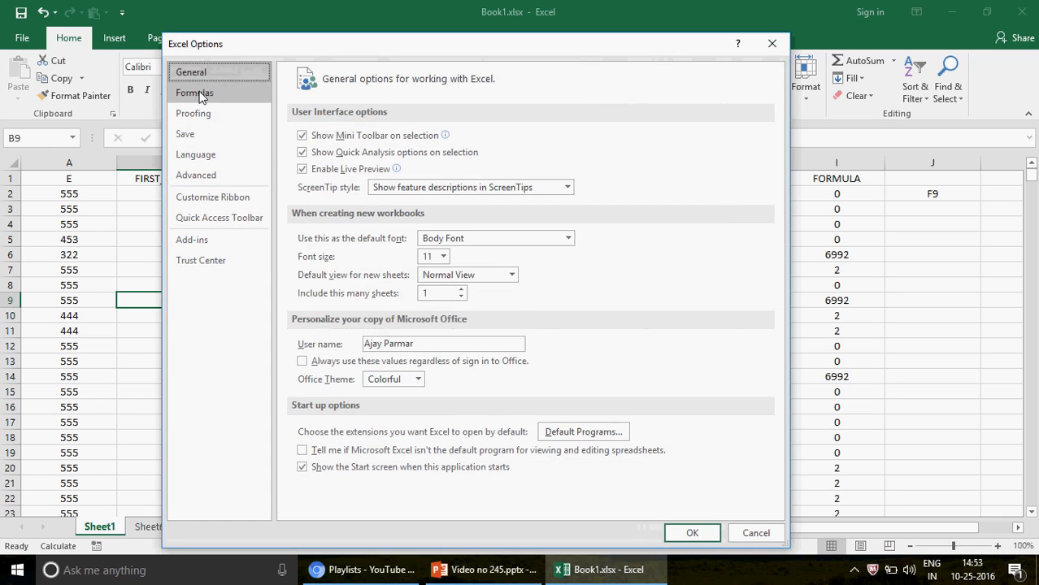
click(200, 95)
click(330, 185)
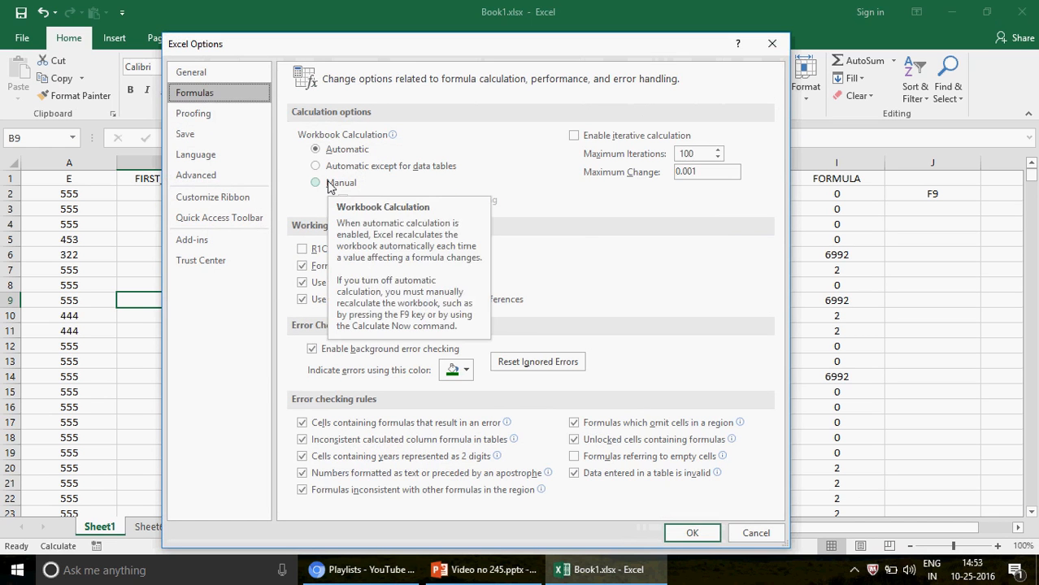
mouse_move(342, 188)
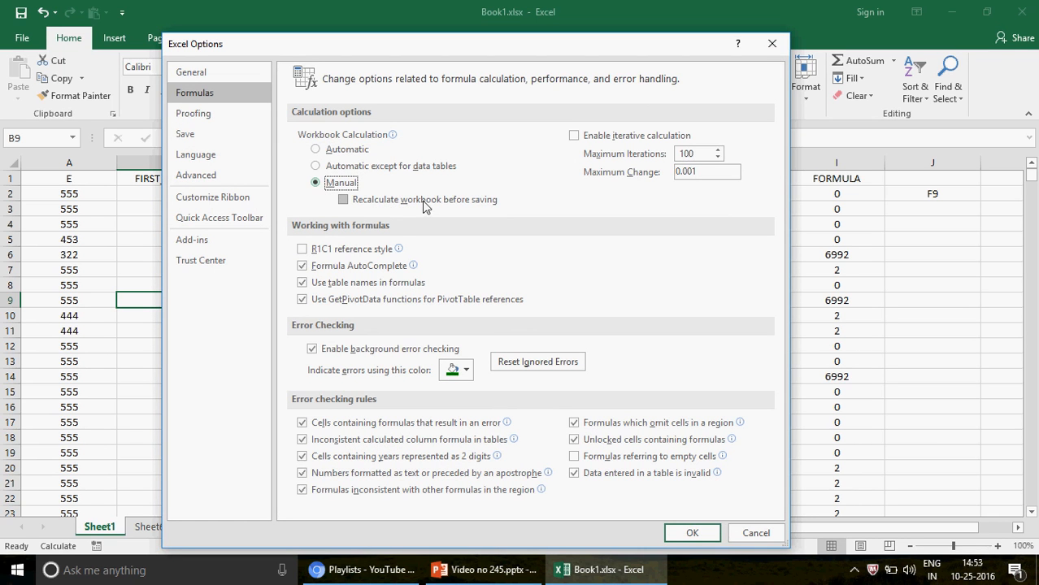
click(756, 533)
- Select the empty cell J5 and recalculate the workbook on demand
click(912, 236)
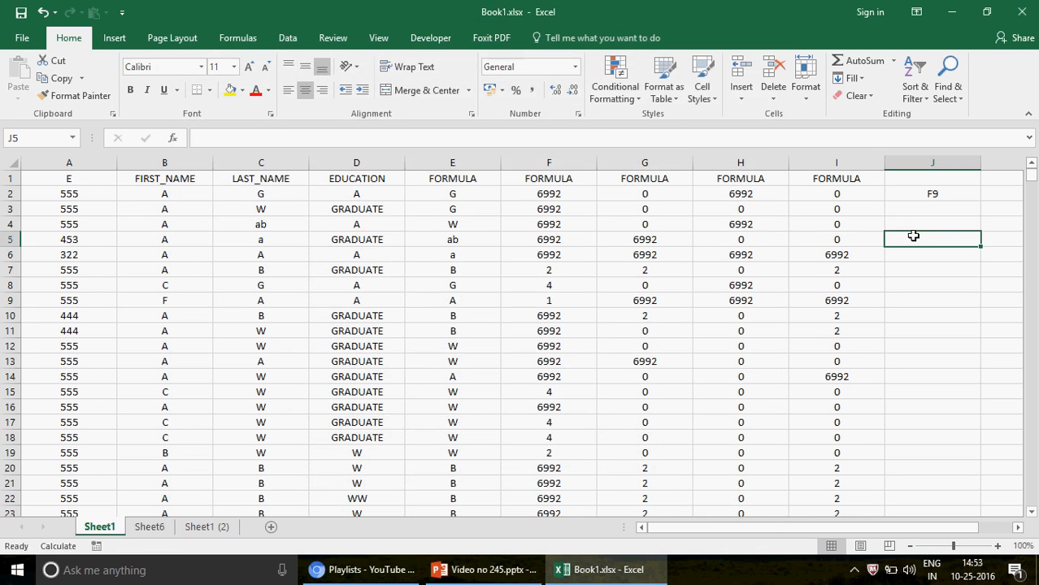
key(F9)
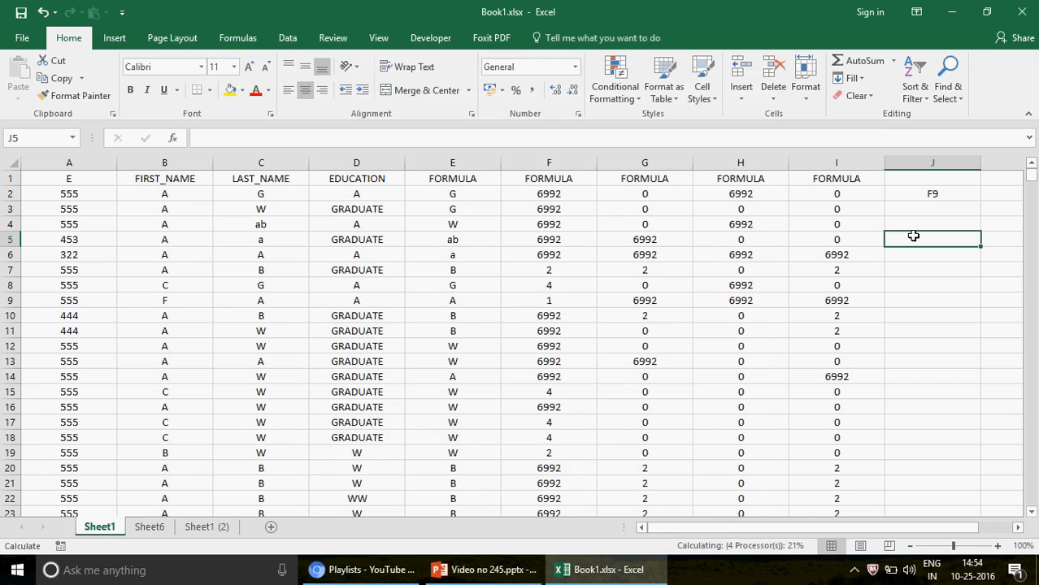